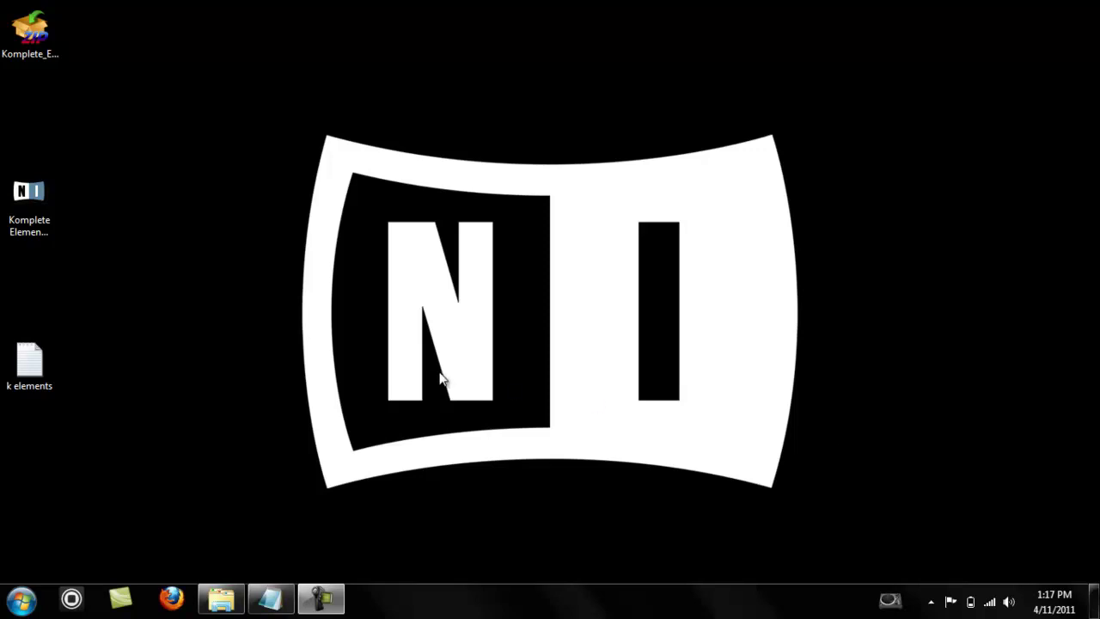
Launch the Komplete Elements 7.0.0 PC installer from its desktop icon
{"action": "left_click", "coordinate": [43, 202]}
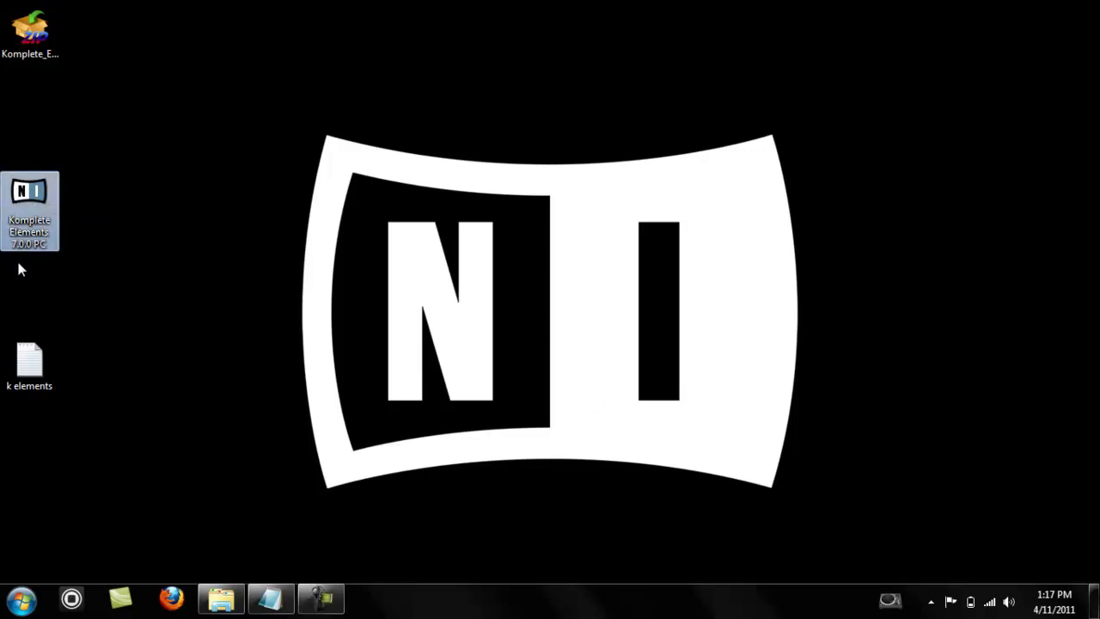
{"action": "double_click", "coordinate": [34, 208]}
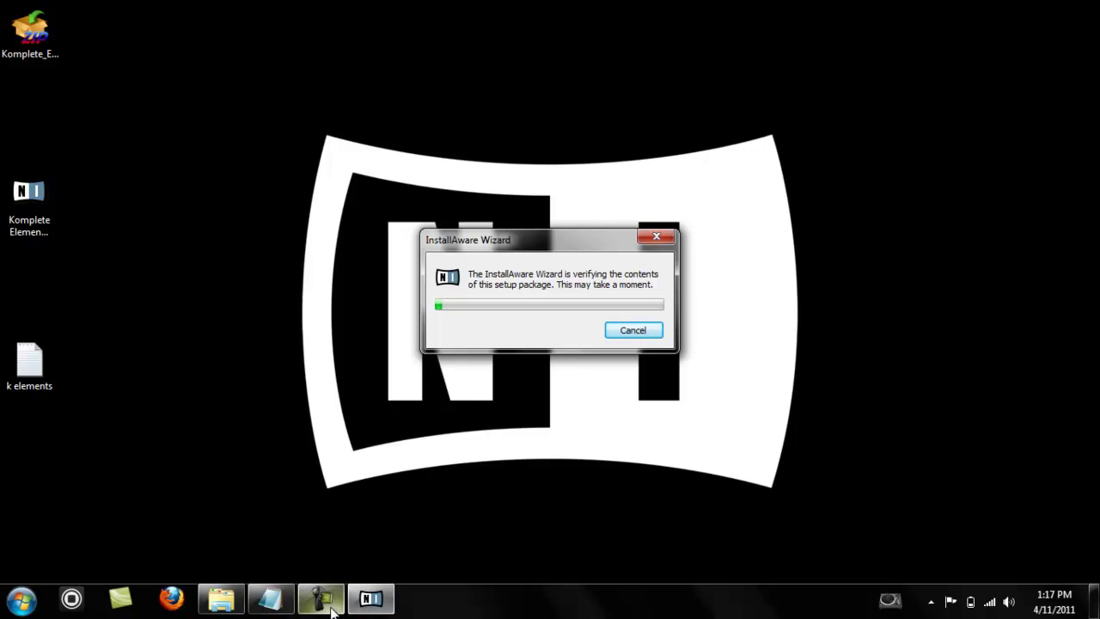
Move past the welcome page and accept the licence agreement terms
{"action": "left_click", "coordinate": [1022, 519]}
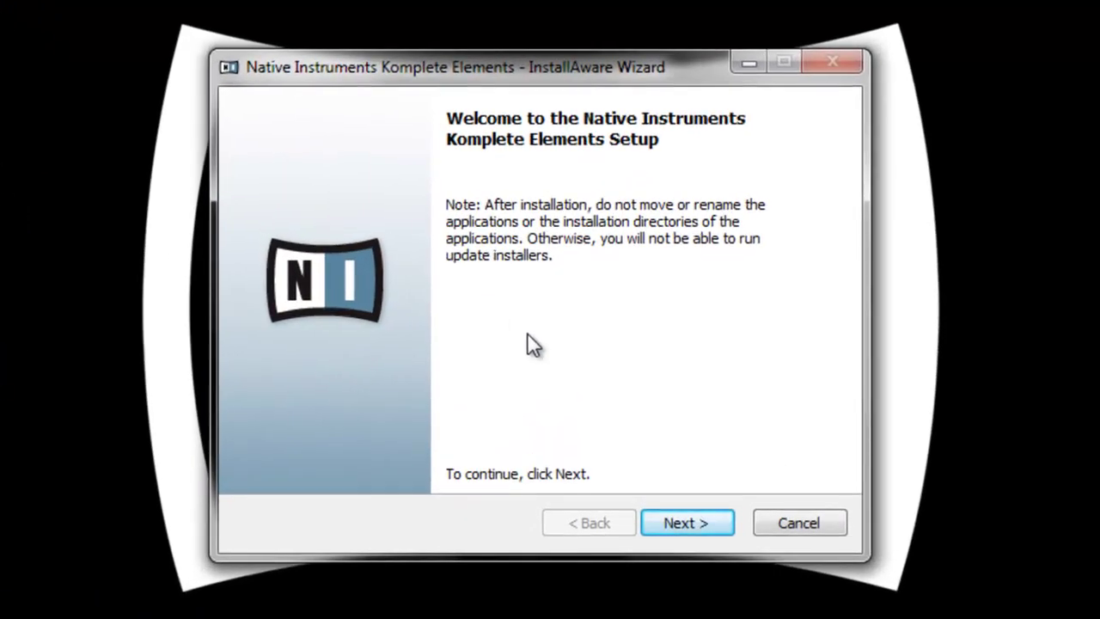
{"action": "left_click", "coordinate": [676, 507]}
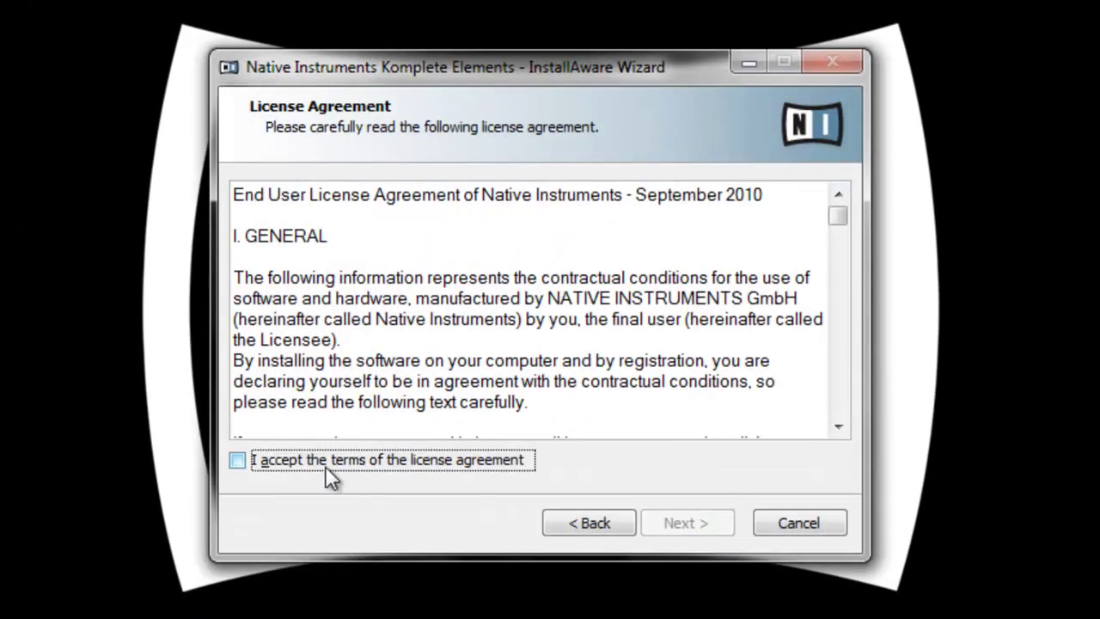
{"action": "left_click", "coordinate": [326, 464]}
Set the RTAS feature to 'Entire feature will be unavailable' and proceed to the destination step
{"action": "left_click", "coordinate": [686, 520]}
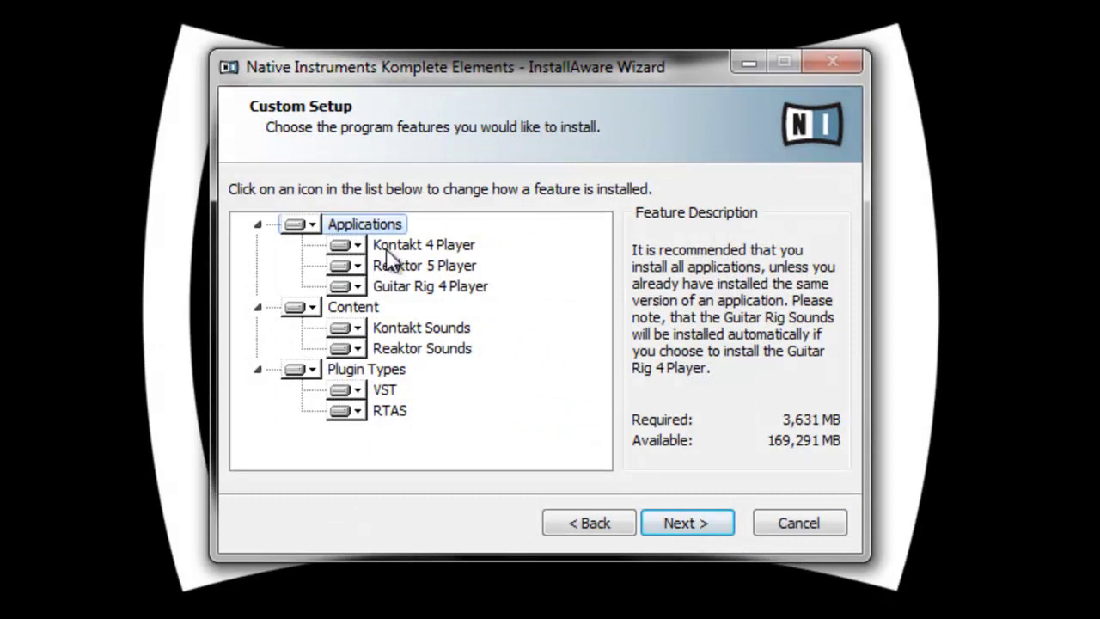
{"action": "left_click", "coordinate": [361, 412]}
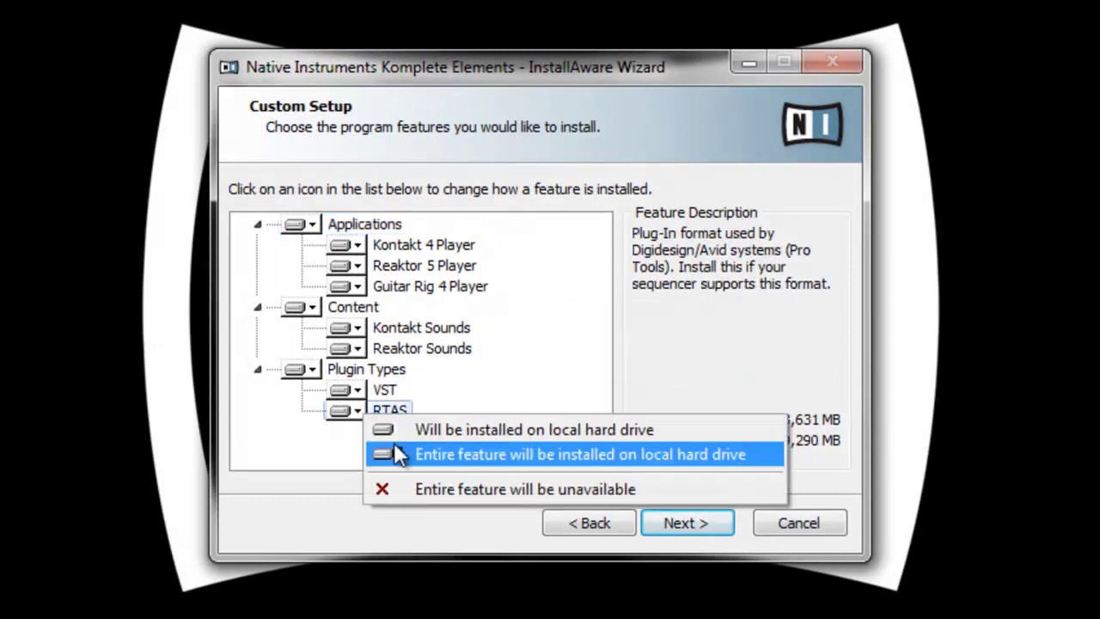
{"action": "left_click", "coordinate": [383, 488]}
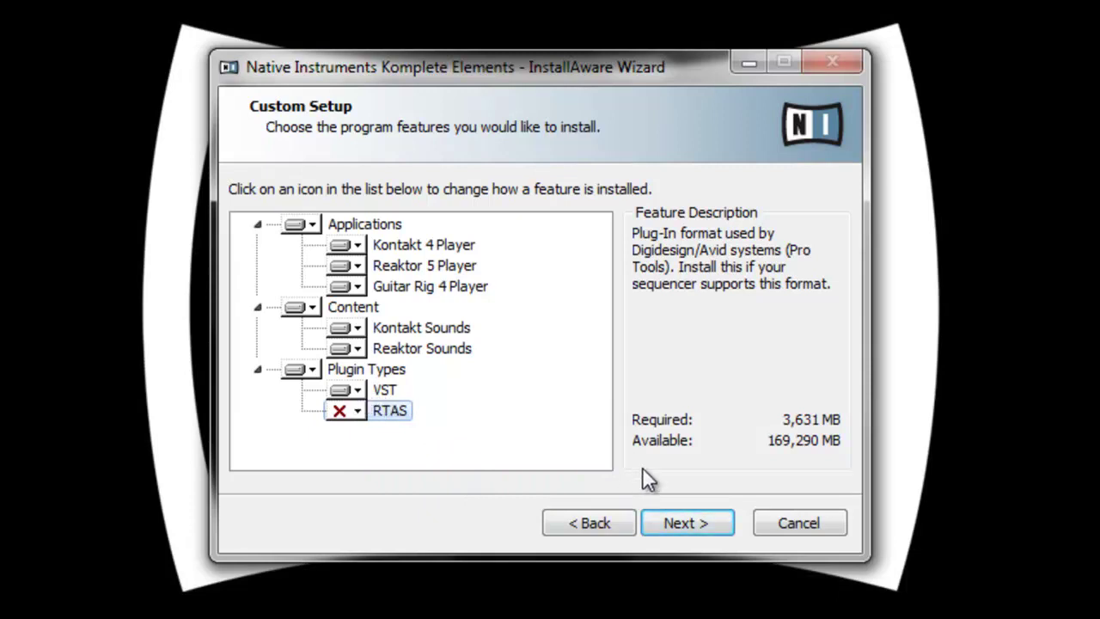
{"action": "left_click", "coordinate": [691, 536]}
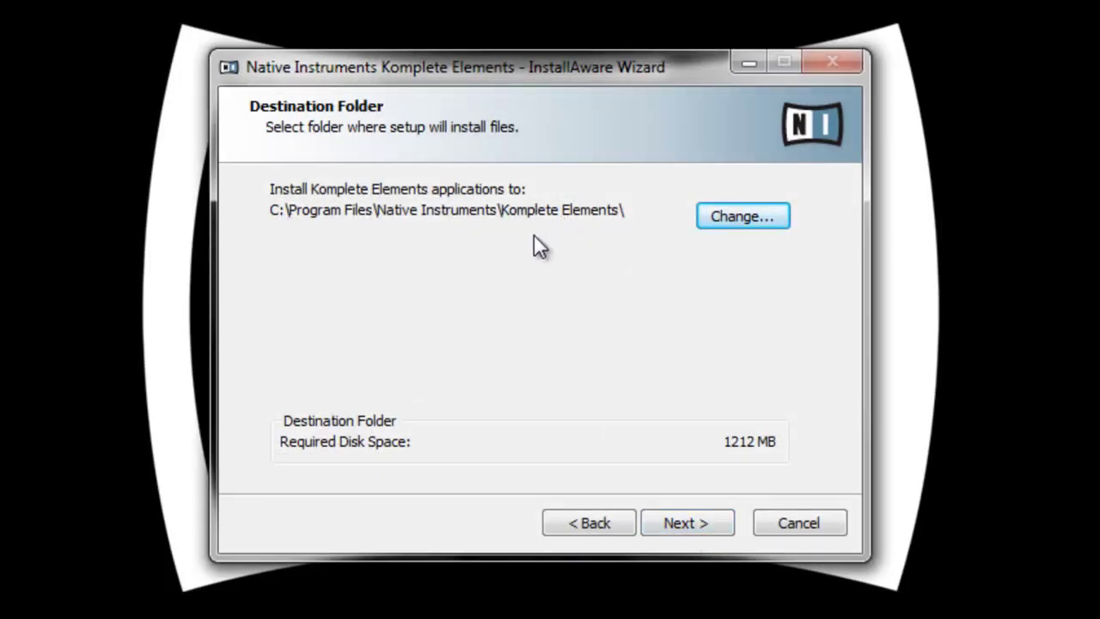
Accept the default folder C:\Program Files\Native Instruments\Komplete Elements\ and continue
{"action": "left_click", "coordinate": [711, 522]}
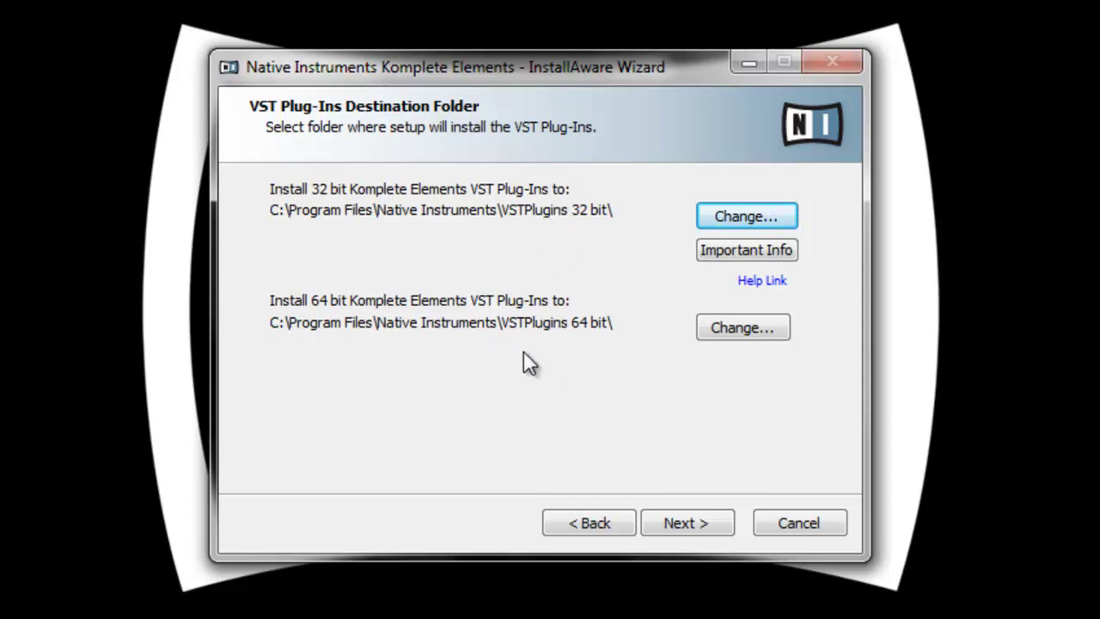
{"action": "key", "text": "super"}
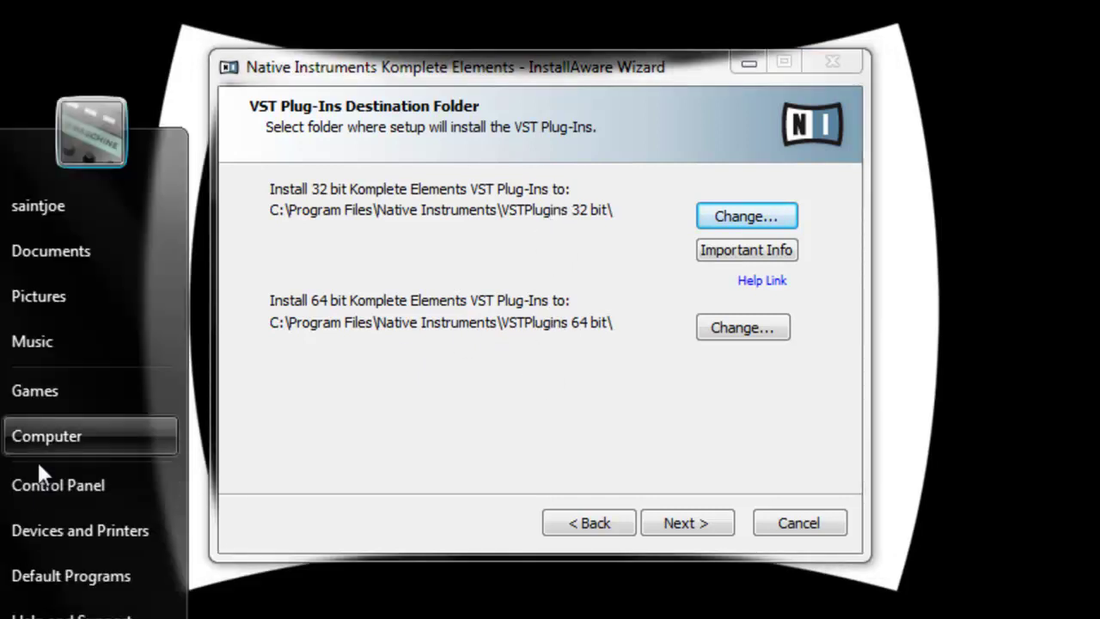
{"action": "left_click", "coordinate": [45, 440]}
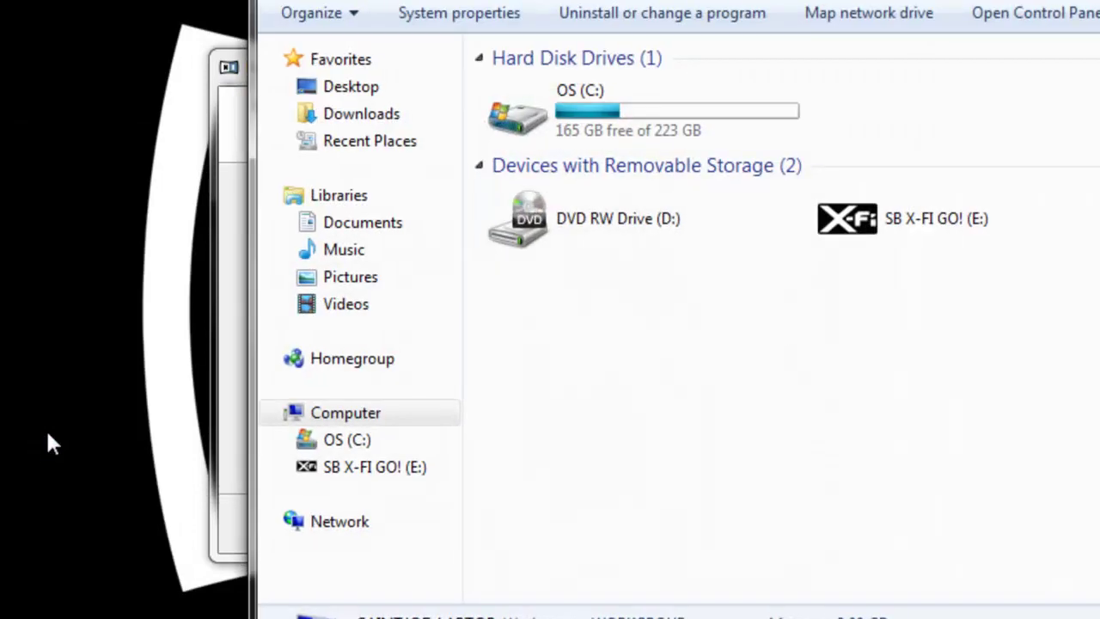
{"action": "double_click", "coordinate": [539, 125]}
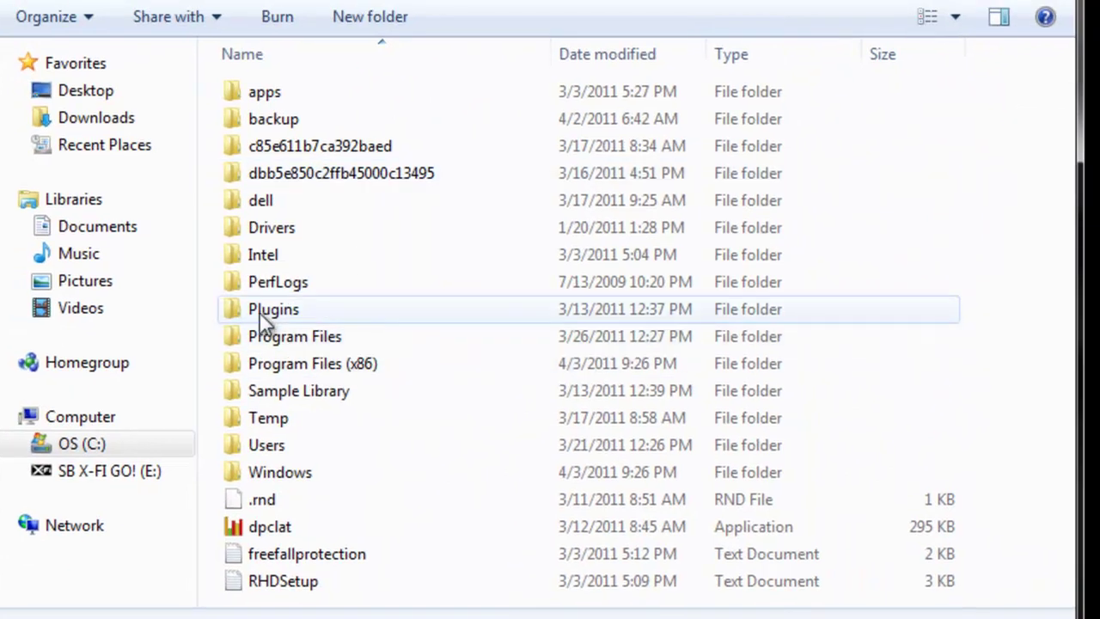
{"action": "left_click", "coordinate": [247, 356]}
{"action": "double_click", "coordinate": [258, 309]}
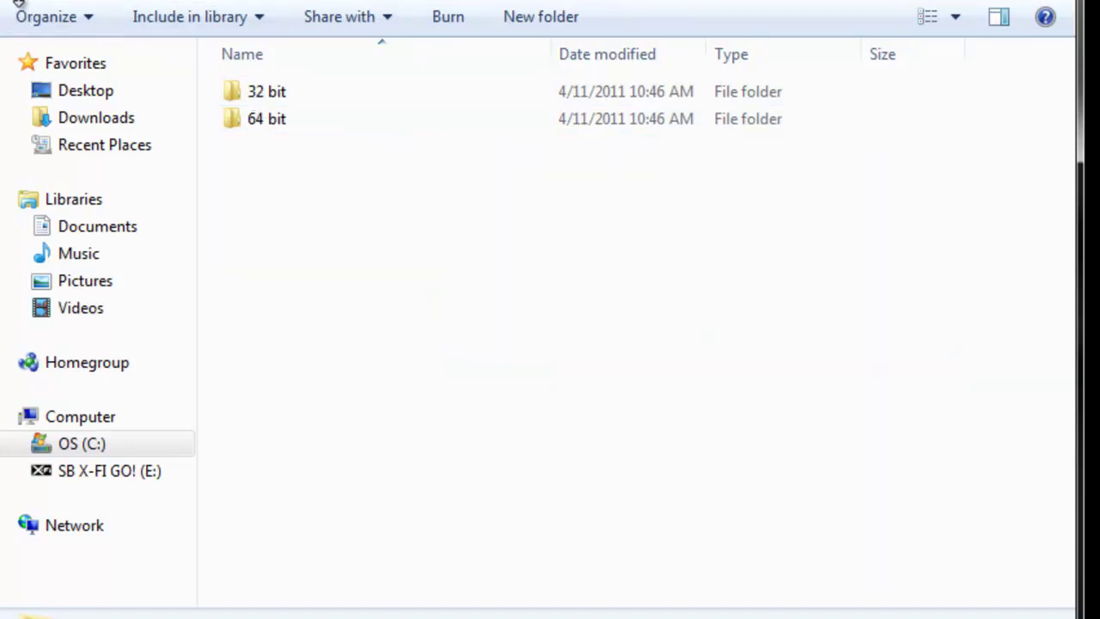
{"action": "left_click", "coordinate": [22, 2]}
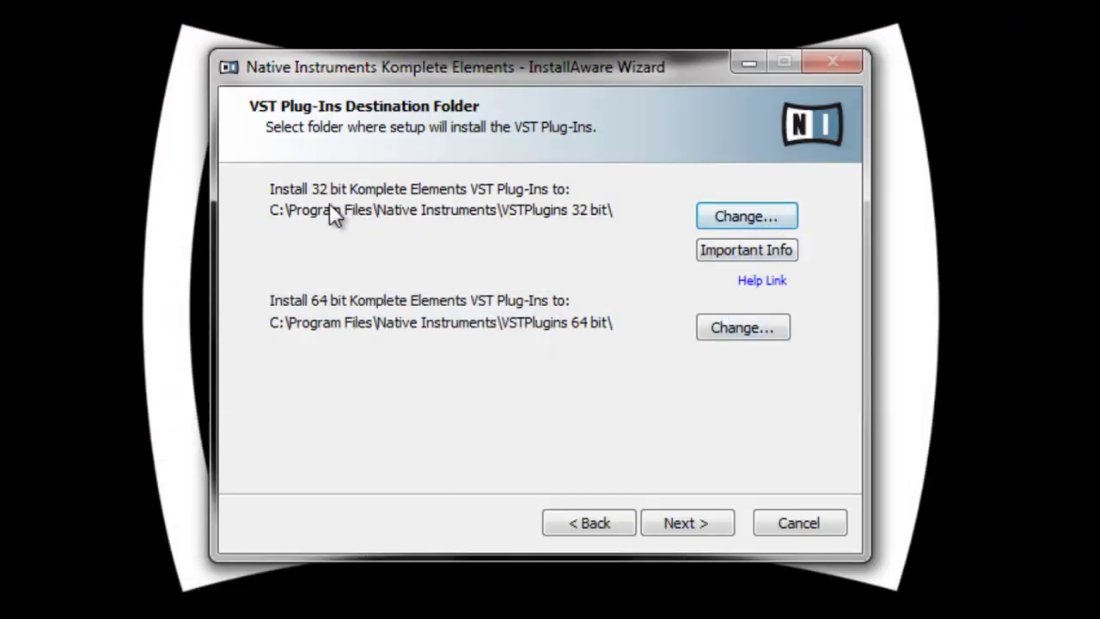
Change the 32-bit VST plug-in folder to C:\Plugins\32 bit
{"action": "left_click", "coordinate": [731, 221]}
{"action": "left_click", "coordinate": [450, 302]}
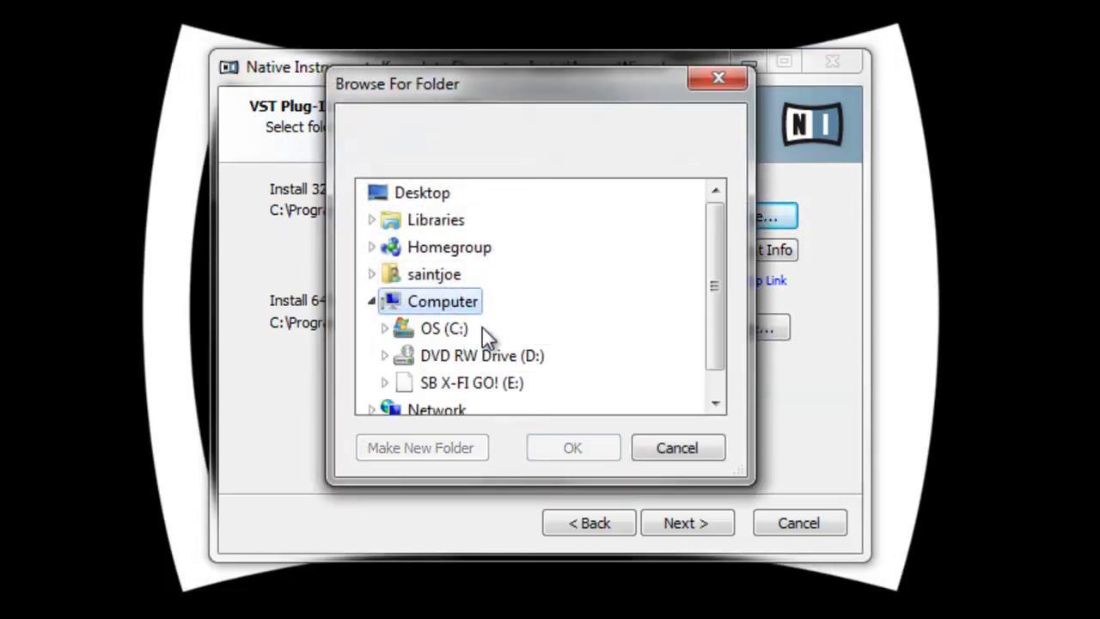
{"action": "left_click", "coordinate": [449, 333]}
{"action": "scroll", "coordinate": [528, 378], "scroll_direction": "down", "scroll_amount": 3}
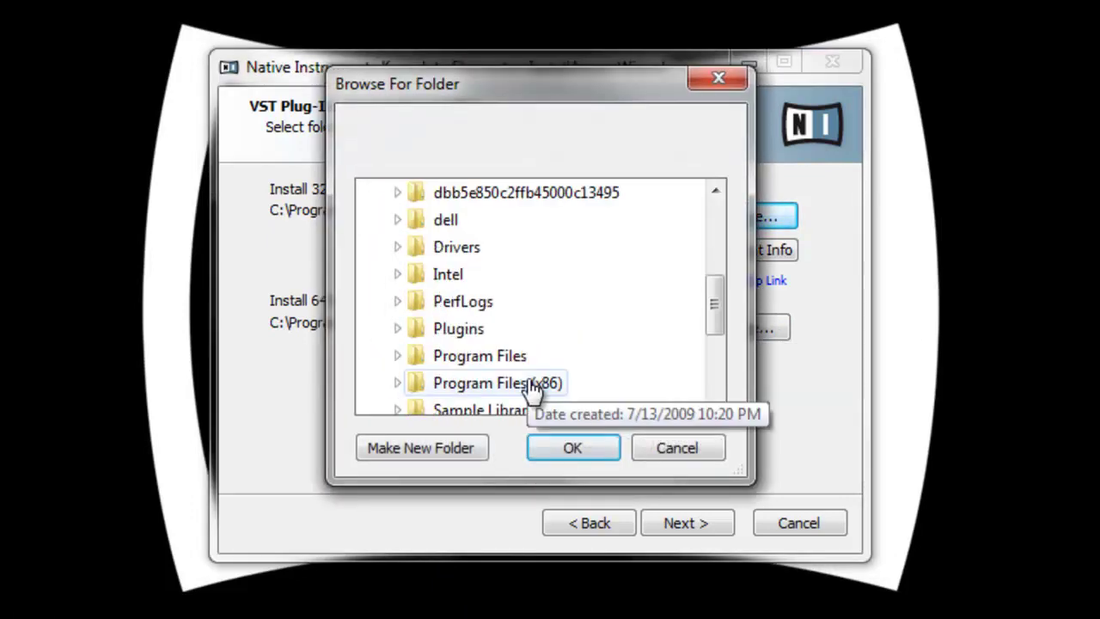
{"action": "left_click", "coordinate": [462, 331]}
{"action": "double_click", "coordinate": [468, 331]}
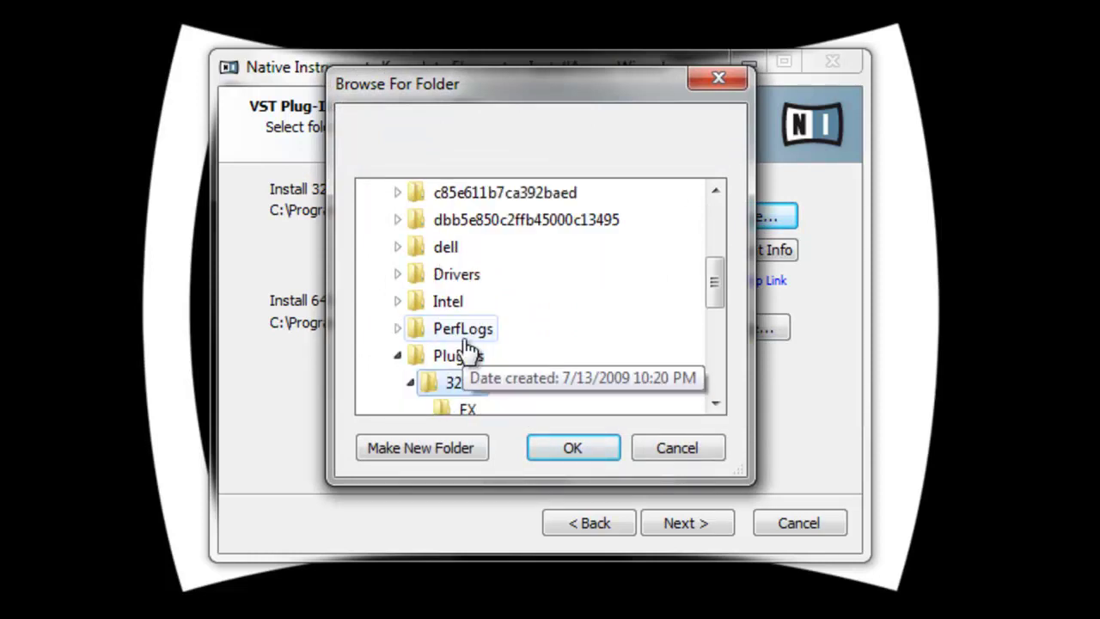
{"action": "left_click", "coordinate": [583, 453]}
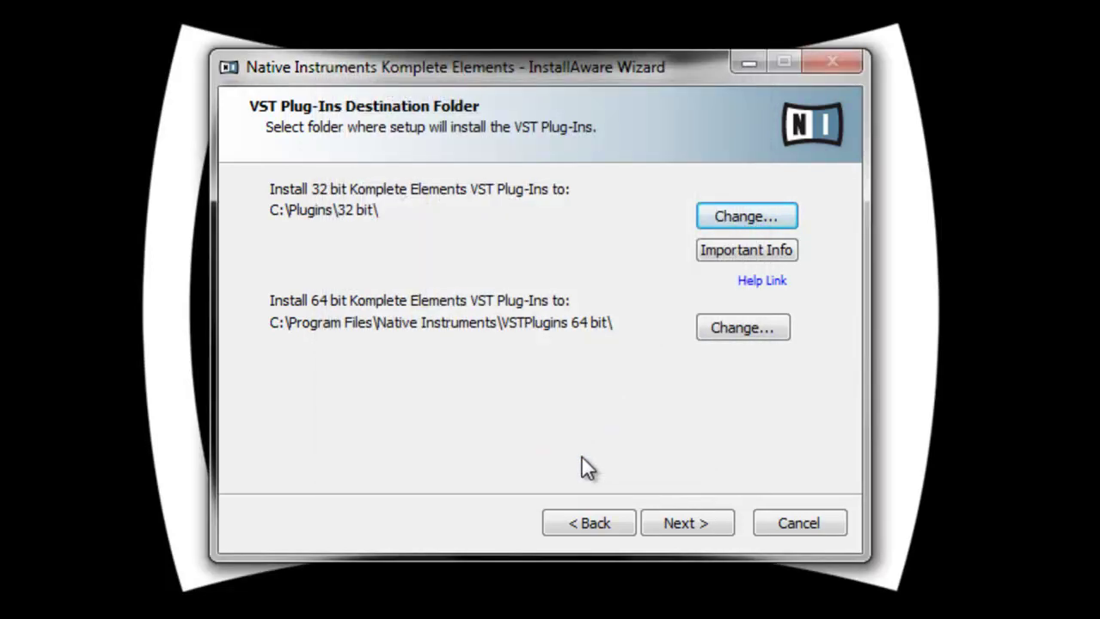
Change the 64-bit VST plug-in folder to C:\Plugins\64 bit
{"action": "left_click", "coordinate": [744, 328]}
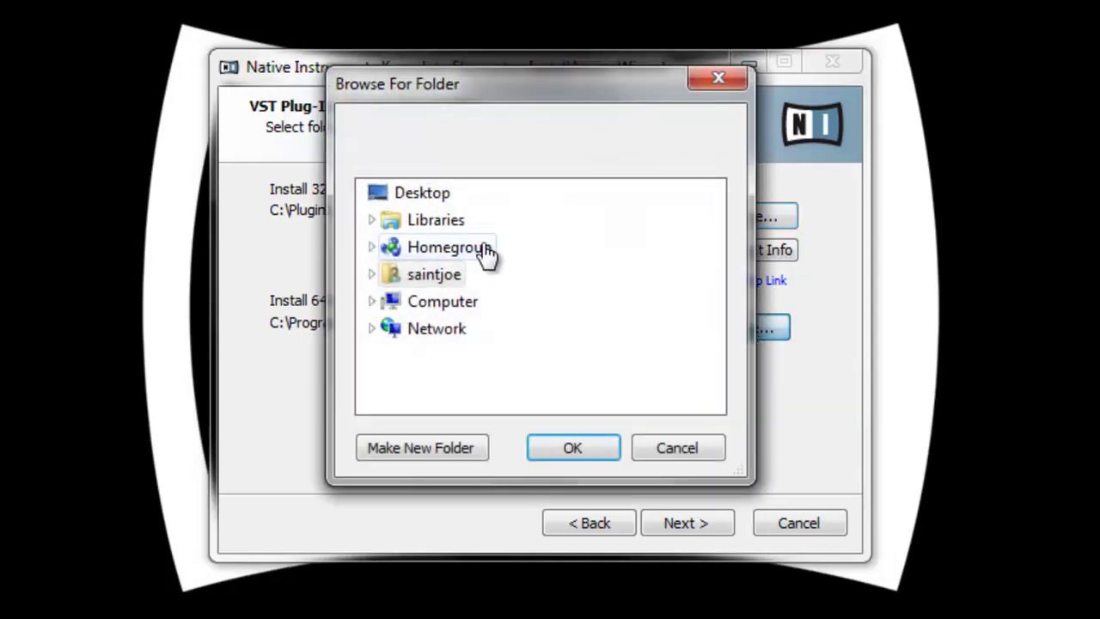
{"action": "double_click", "coordinate": [443, 302]}
{"action": "double_click", "coordinate": [445, 330]}
{"action": "scroll", "coordinate": [506, 339], "scroll_direction": "down", "scroll_amount": 2}
{"action": "double_click", "coordinate": [471, 331]}
{"action": "scroll", "coordinate": [498, 287], "scroll_direction": "down", "scroll_amount": 2}
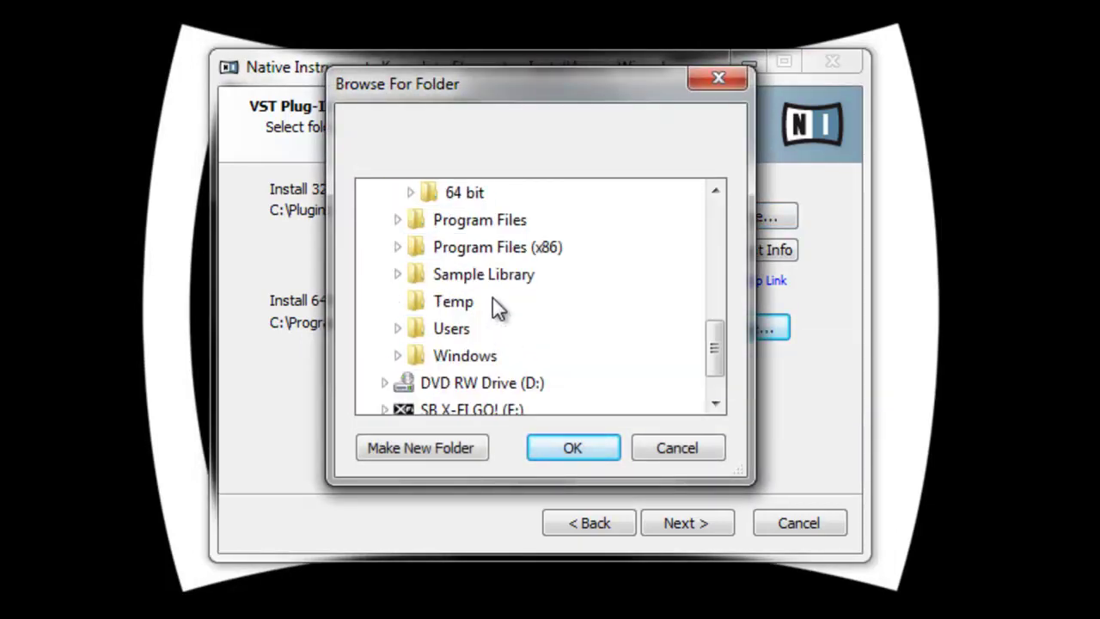
{"action": "scroll", "coordinate": [472, 211], "scroll_direction": "up", "scroll_amount": 2}
{"action": "left_click", "coordinate": [587, 454]}
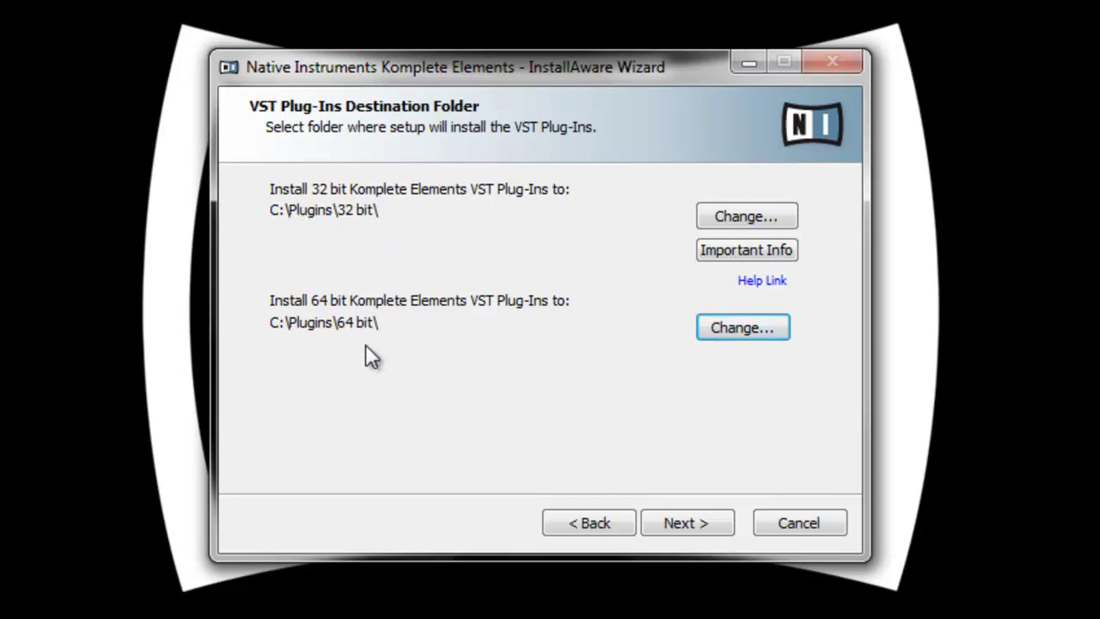
Point the sound library to C:\Sample Library\Native Instruments\ and continue to the summary page
{"action": "left_click", "coordinate": [681, 525]}
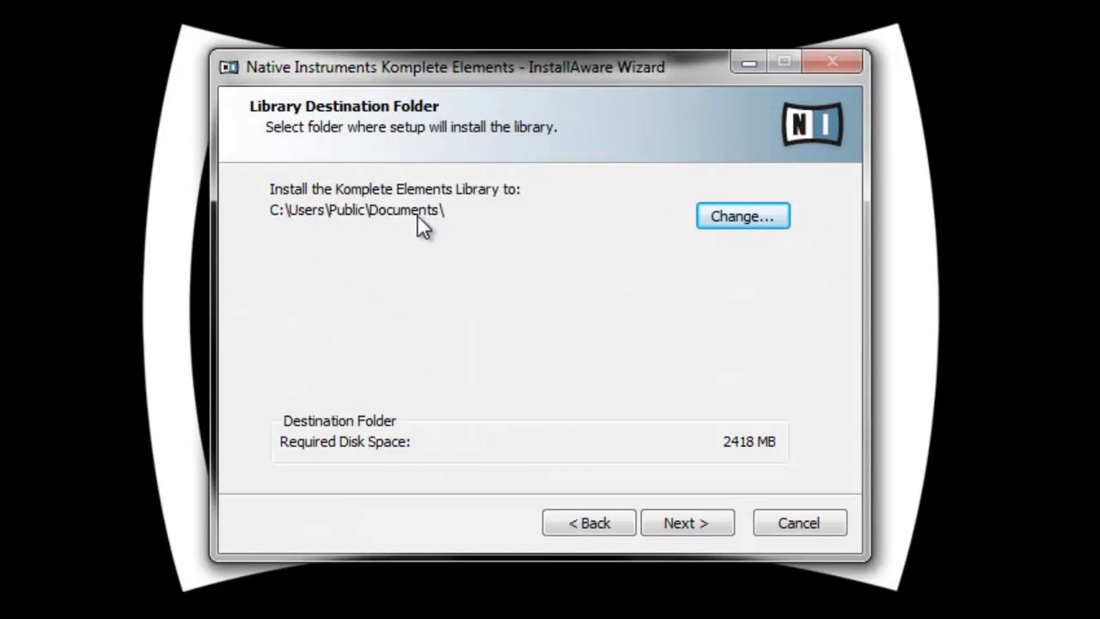
{"action": "left_click", "coordinate": [746, 217]}
{"action": "left_click", "coordinate": [434, 306]}
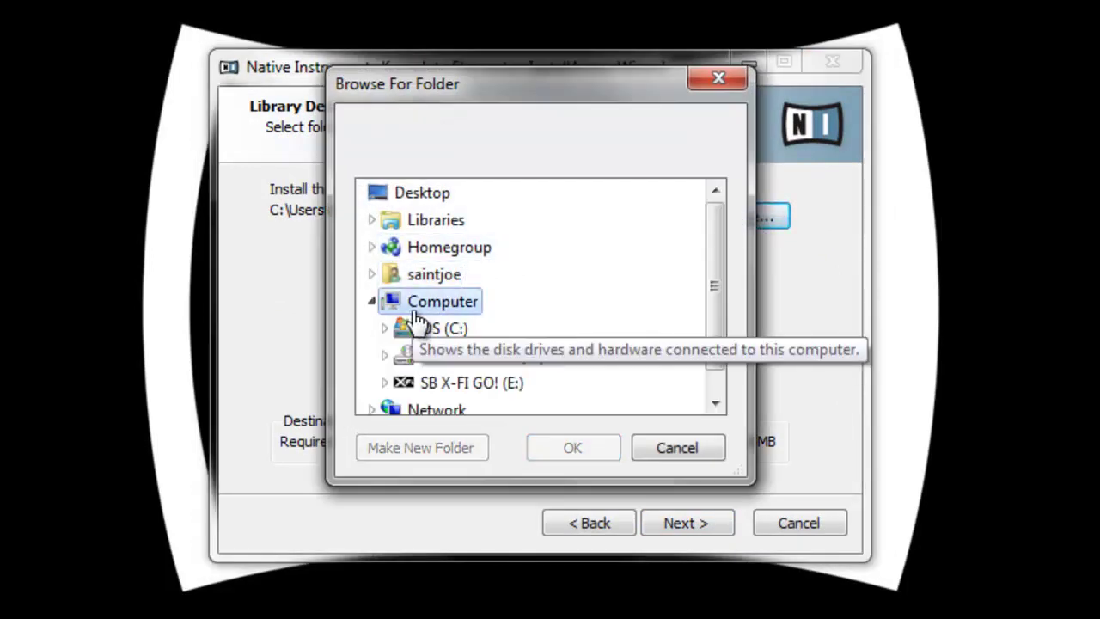
{"action": "left_click", "coordinate": [444, 329]}
{"action": "scroll", "coordinate": [551, 357], "scroll_direction": "down", "scroll_amount": 3}
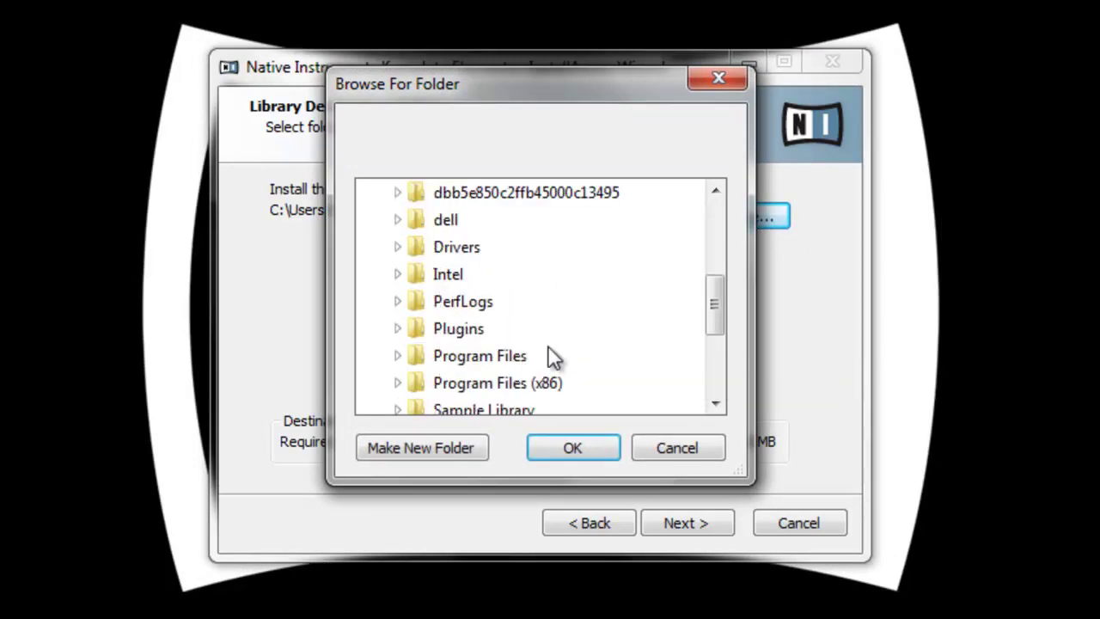
{"action": "left_click", "coordinate": [501, 328]}
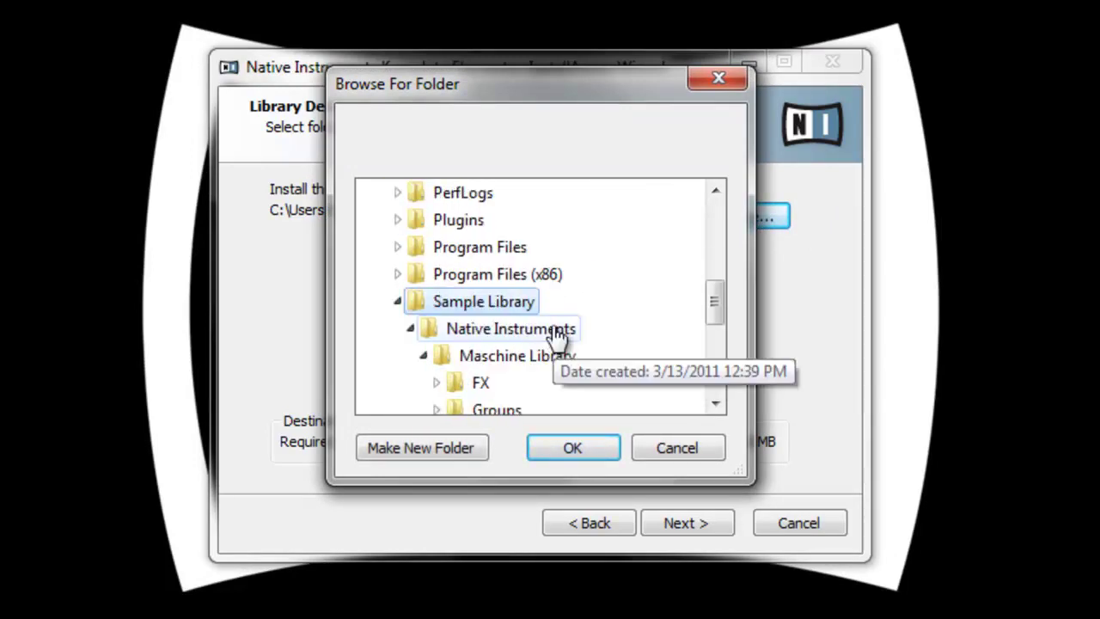
{"action": "left_click", "coordinate": [558, 342]}
{"action": "left_click", "coordinate": [598, 444]}
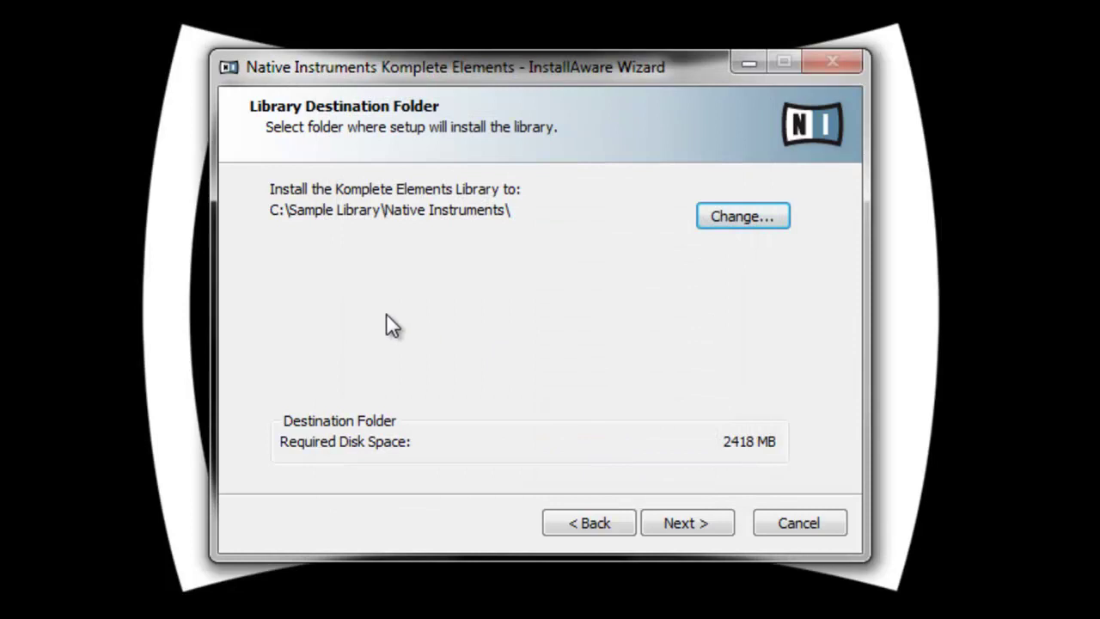
{"action": "left_click", "coordinate": [688, 522]}
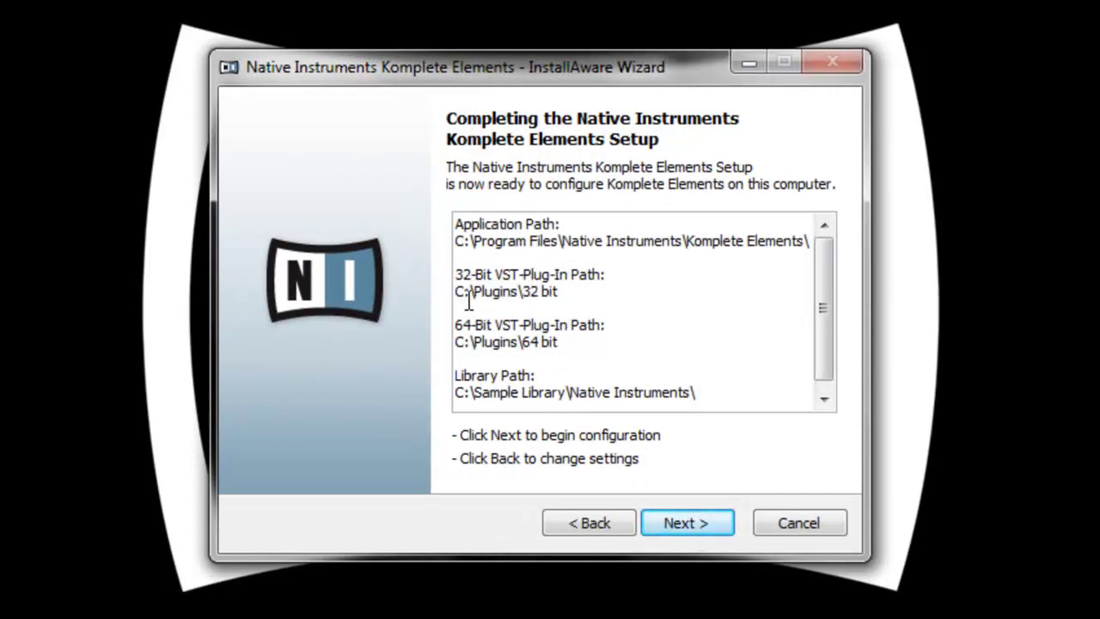
Start installing Komplete Elements and move the installer window up-left while it runs
{"action": "left_click", "coordinate": [684, 530]}
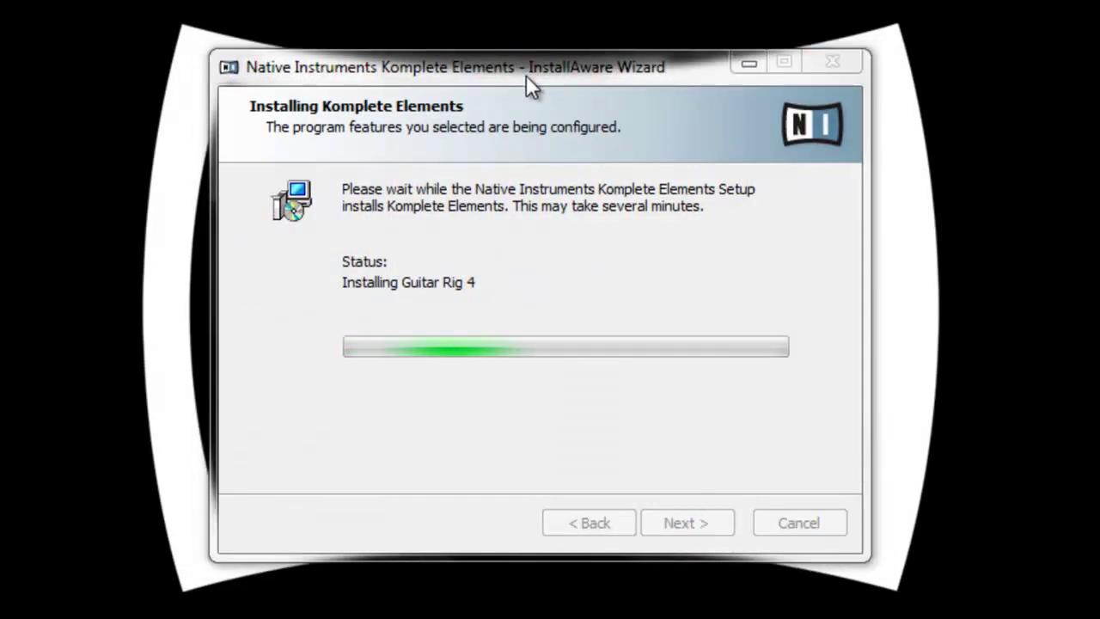
{"action": "left_click_drag", "start_coordinate": [500, 62], "coordinate": [464, 2]}
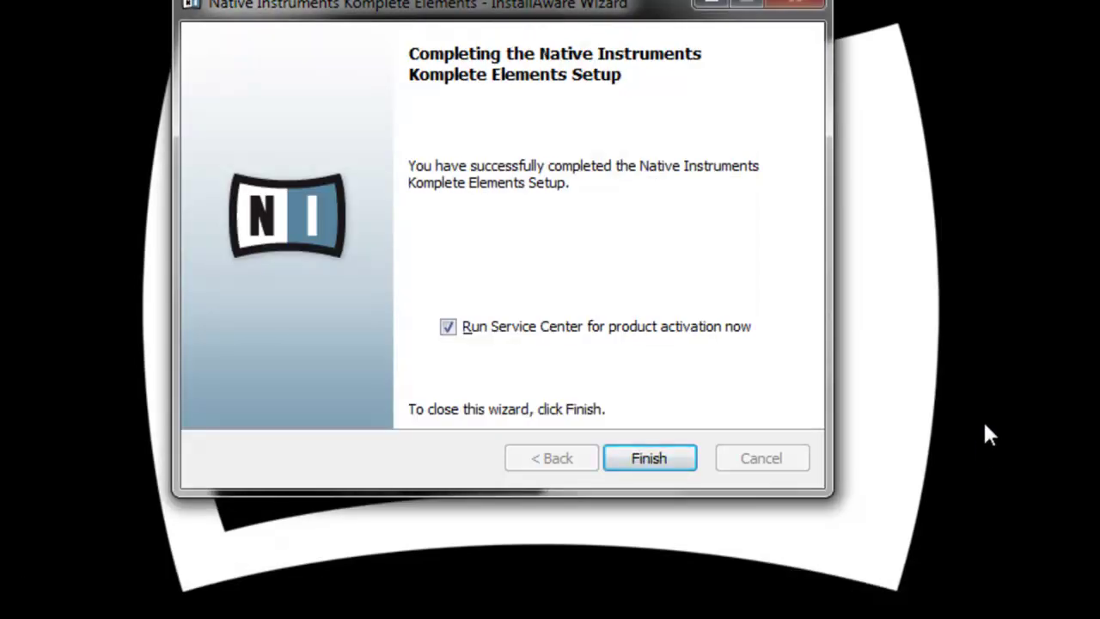
Finish the wizard with Run Service Center checked to launch Service Center
{"action": "left_click", "coordinate": [678, 461]}
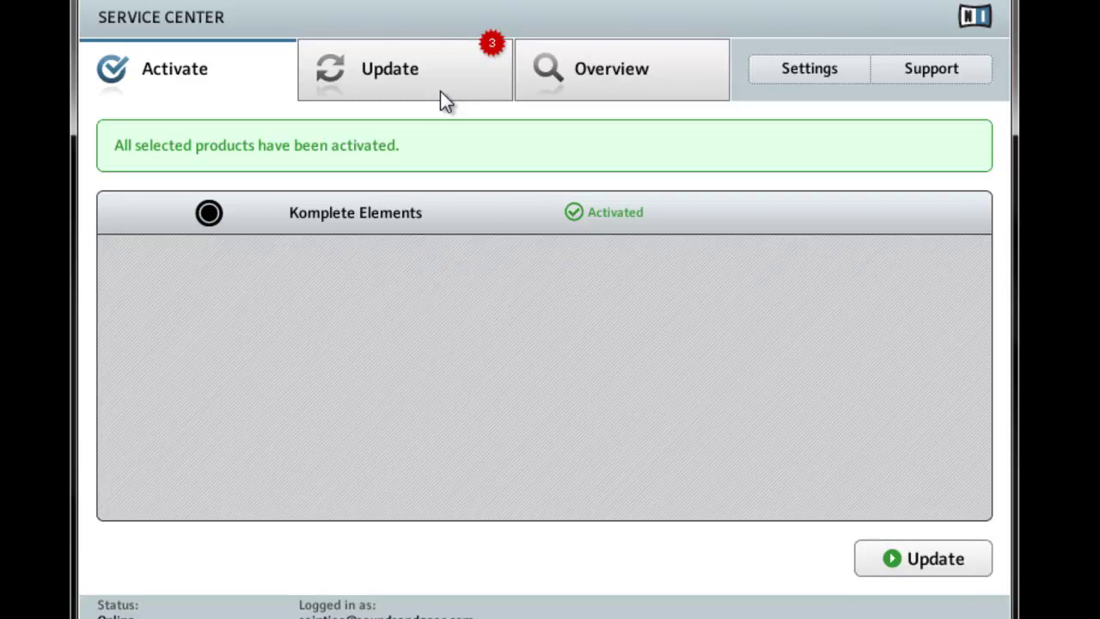
Review available updates, test Guitar Rig 4 and Kontakt 4, close Kontakt, then launch Reaktor 5
{"action": "left_click", "coordinate": [440, 91]}
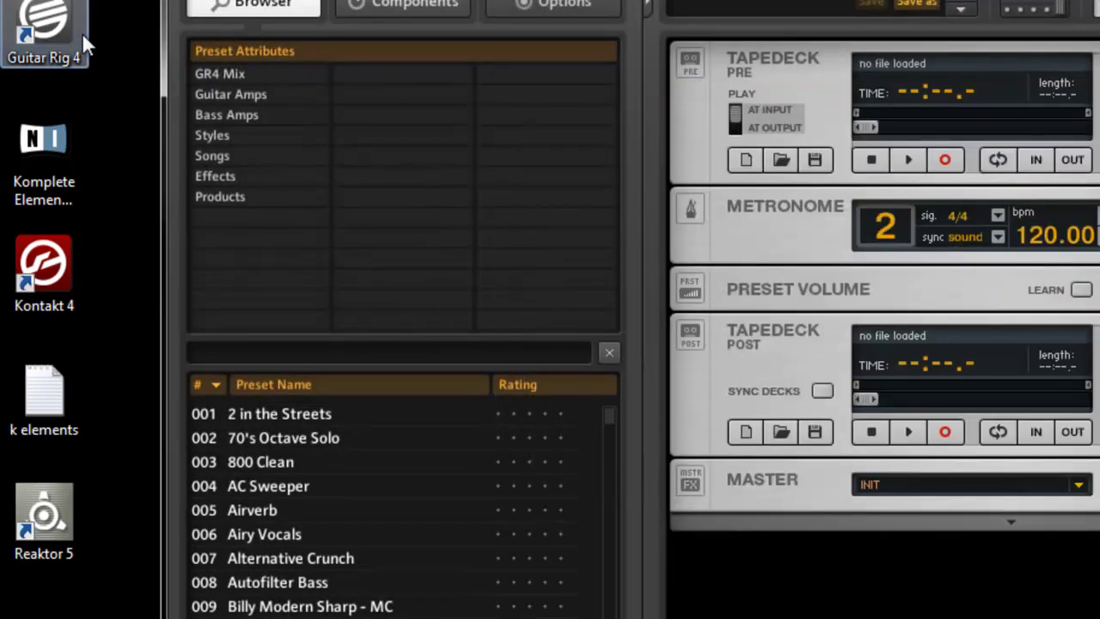
{"action": "left_click", "coordinate": [546, 5]}
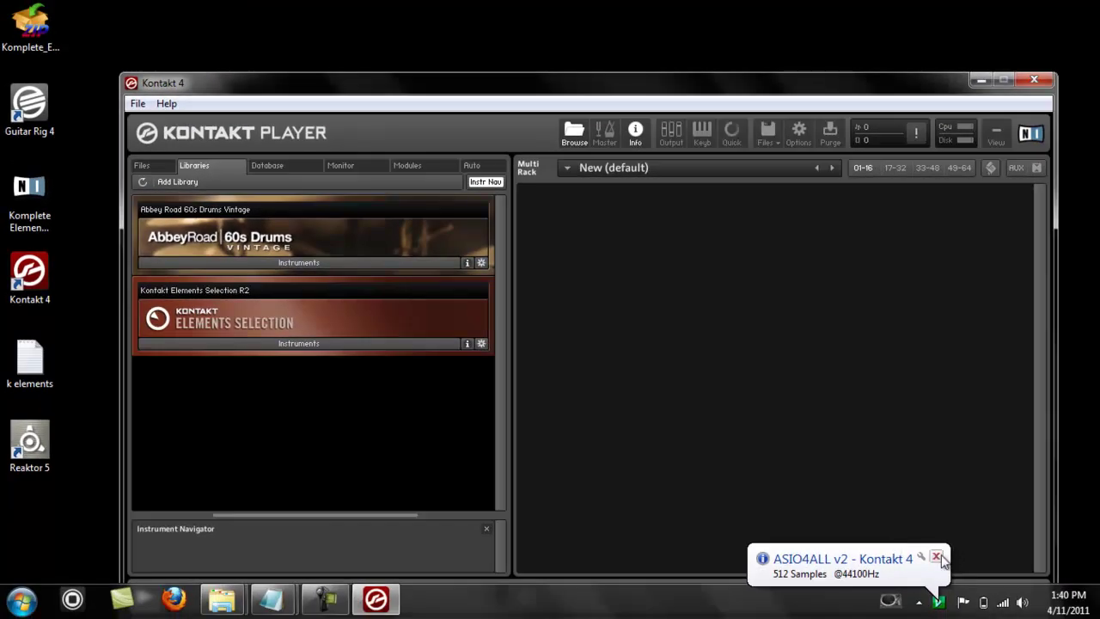
{"action": "left_click", "coordinate": [936, 556]}
{"action": "left_click", "coordinate": [1034, 79]}
{"action": "double_click", "coordinate": [30, 443]}
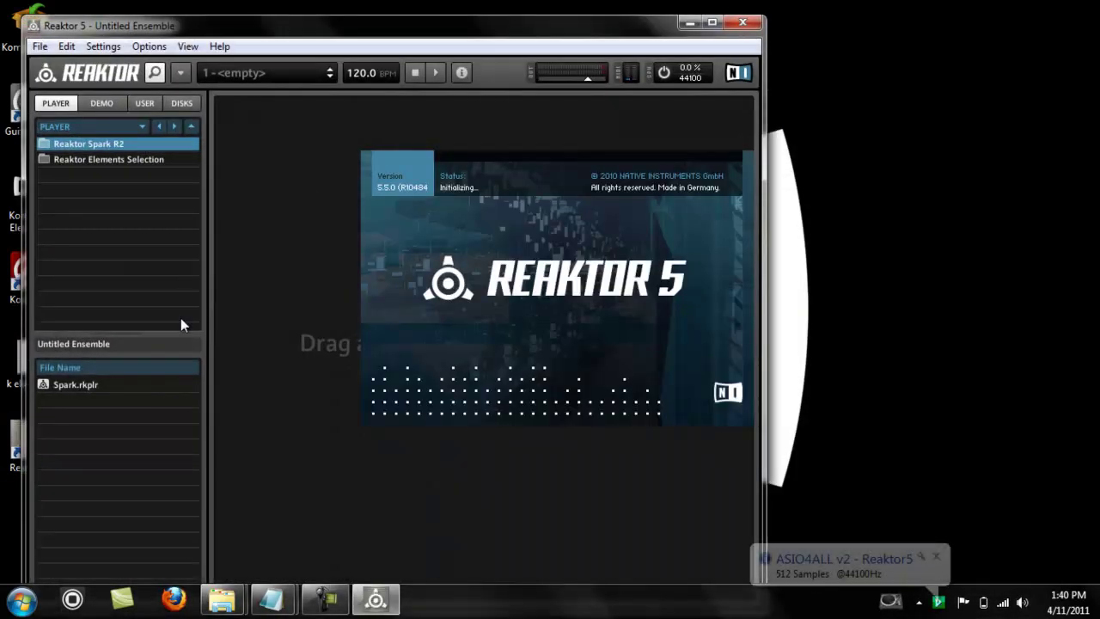
Close Reaktor 5 and add C:\Plugins\ as a plugin location in Maschine's Plugins preferences
{"action": "left_click", "coordinate": [742, 24]}
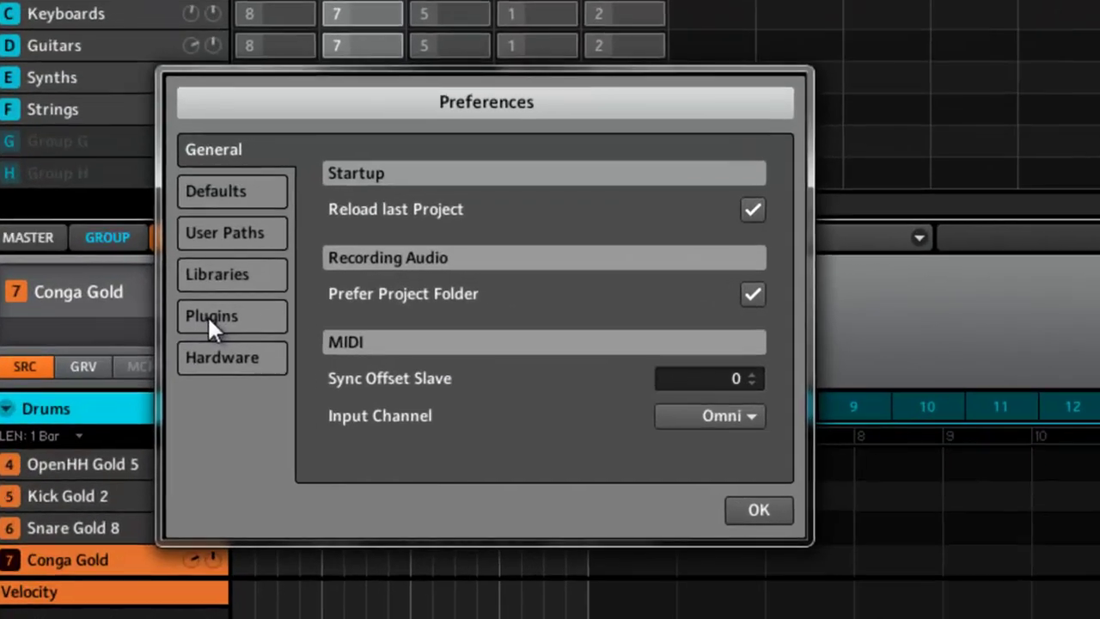
{"action": "left_click", "coordinate": [404, 317]}
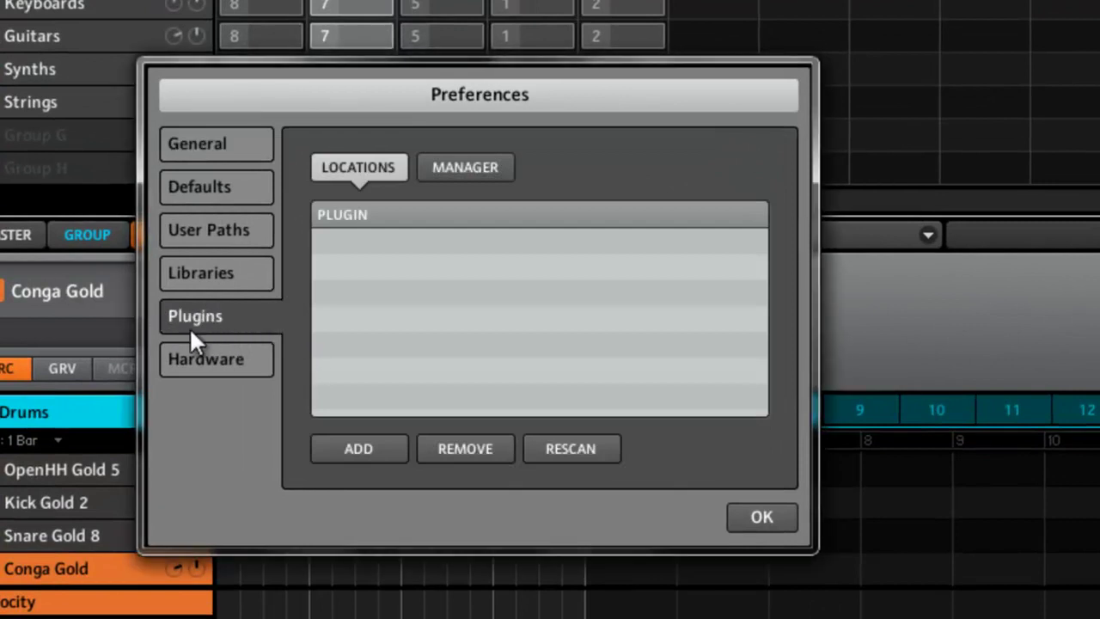
{"action": "left_click", "coordinate": [384, 460]}
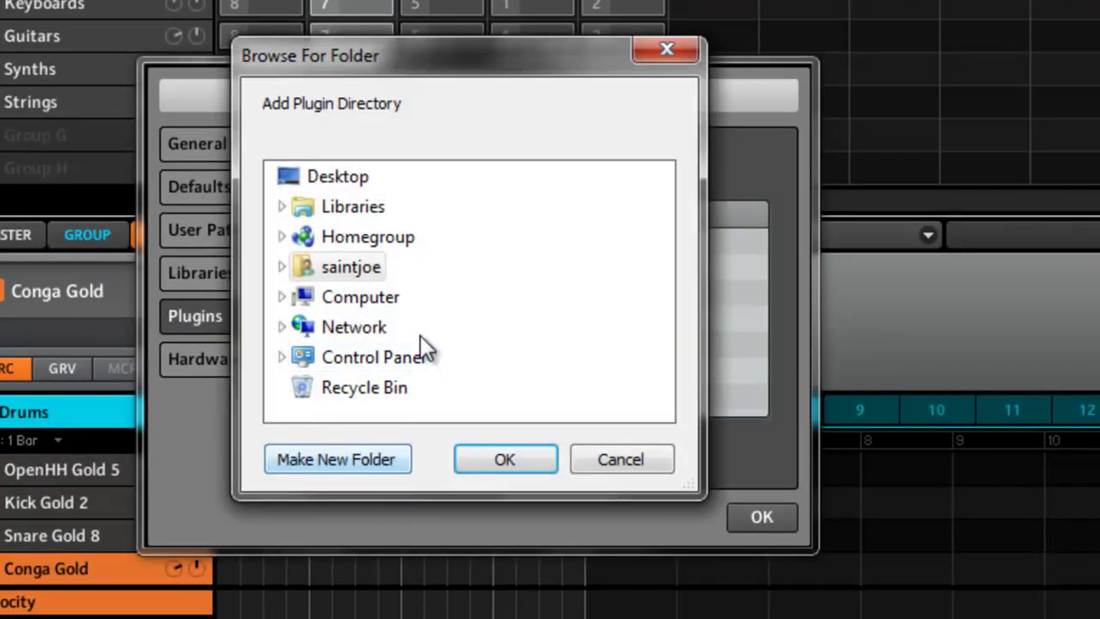
{"action": "left_click", "coordinate": [284, 298]}
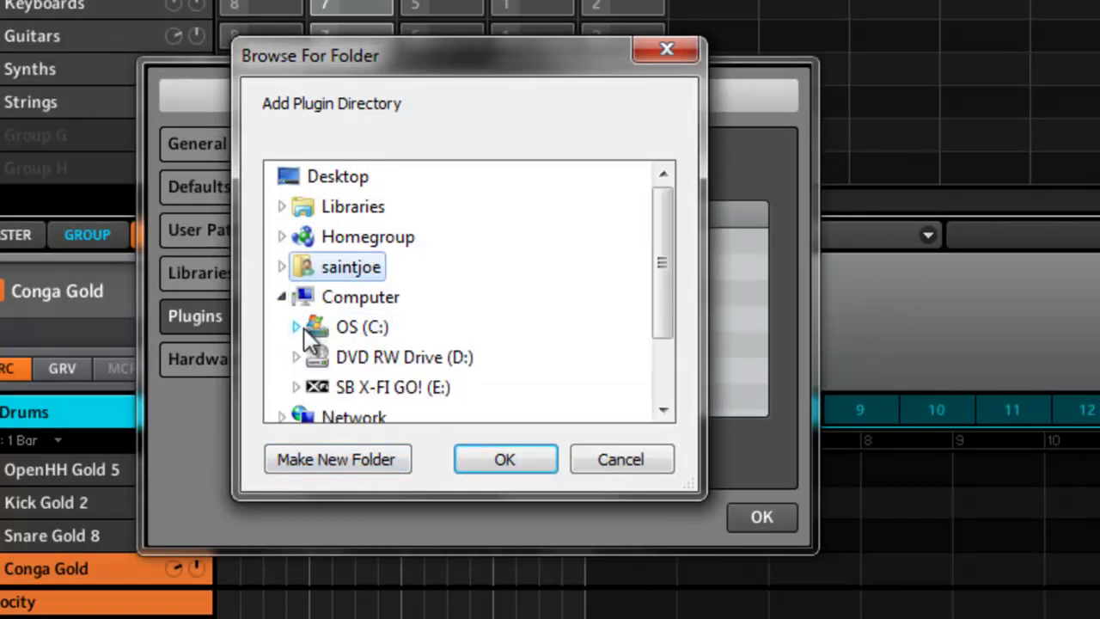
{"action": "left_click", "coordinate": [298, 328]}
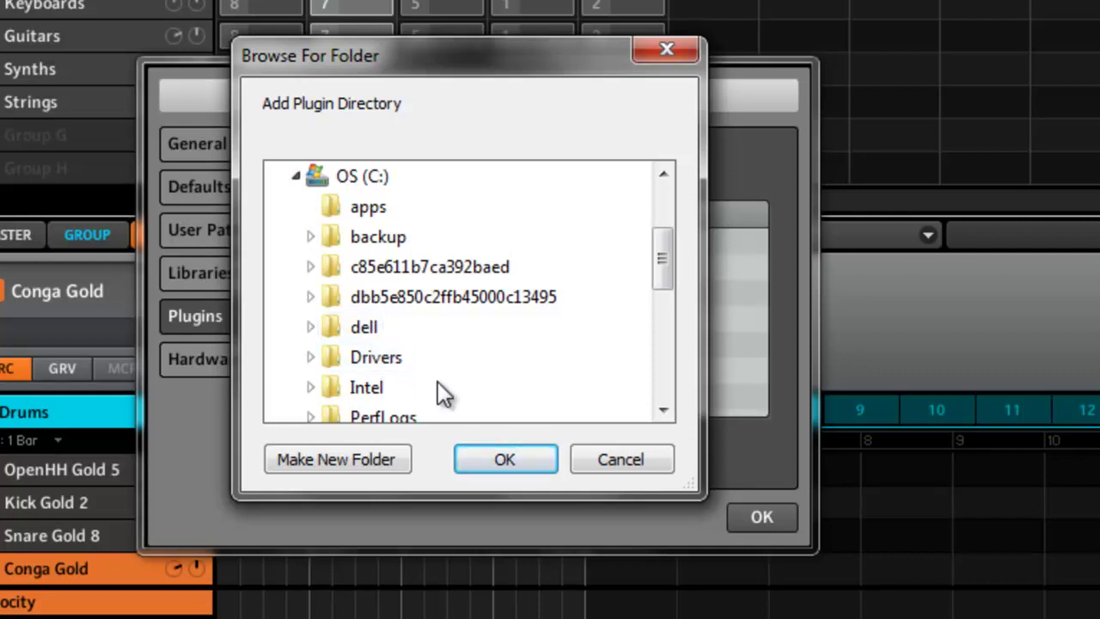
{"action": "scroll", "coordinate": [434, 388], "scroll_direction": "down", "scroll_amount": 1}
{"action": "scroll", "coordinate": [434, 382], "scroll_direction": "down", "scroll_amount": 1}
{"action": "left_click", "coordinate": [384, 266]}
{"action": "left_click", "coordinate": [486, 460]}
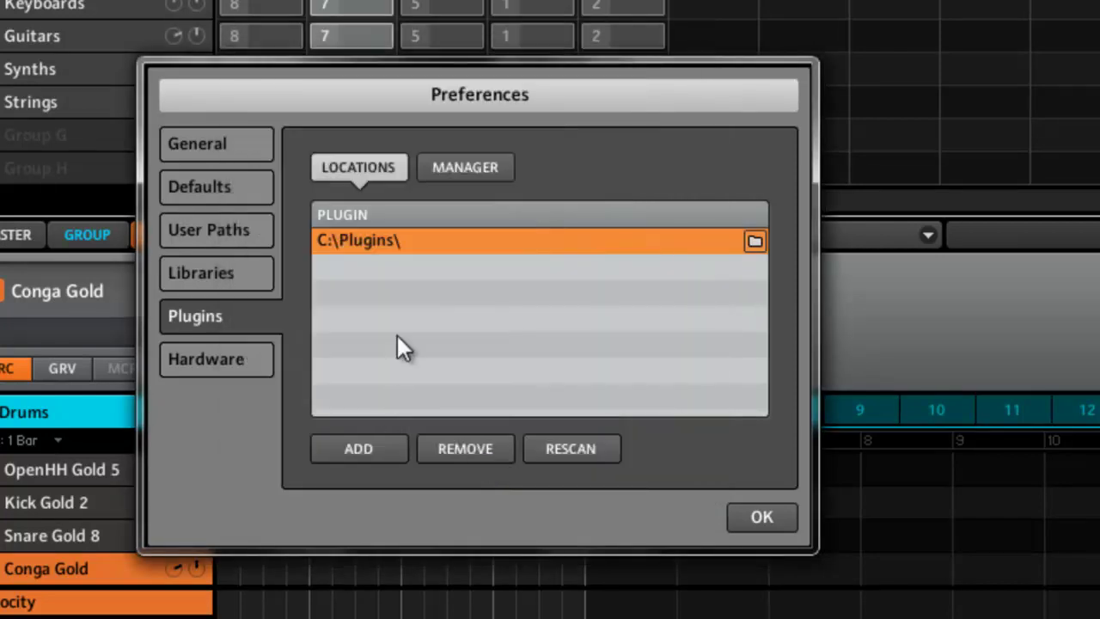
Rescan C:\Plugins\, review the found plugins in the Manager, and apply with OK
{"action": "left_click", "coordinate": [585, 452]}
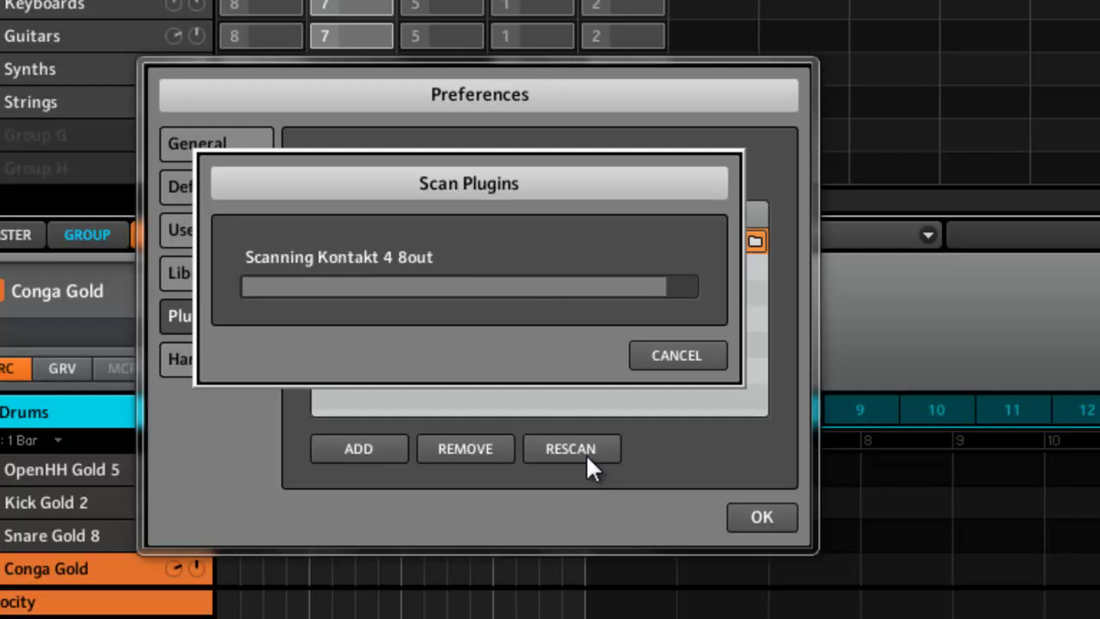
{"action": "left_click", "coordinate": [475, 180]}
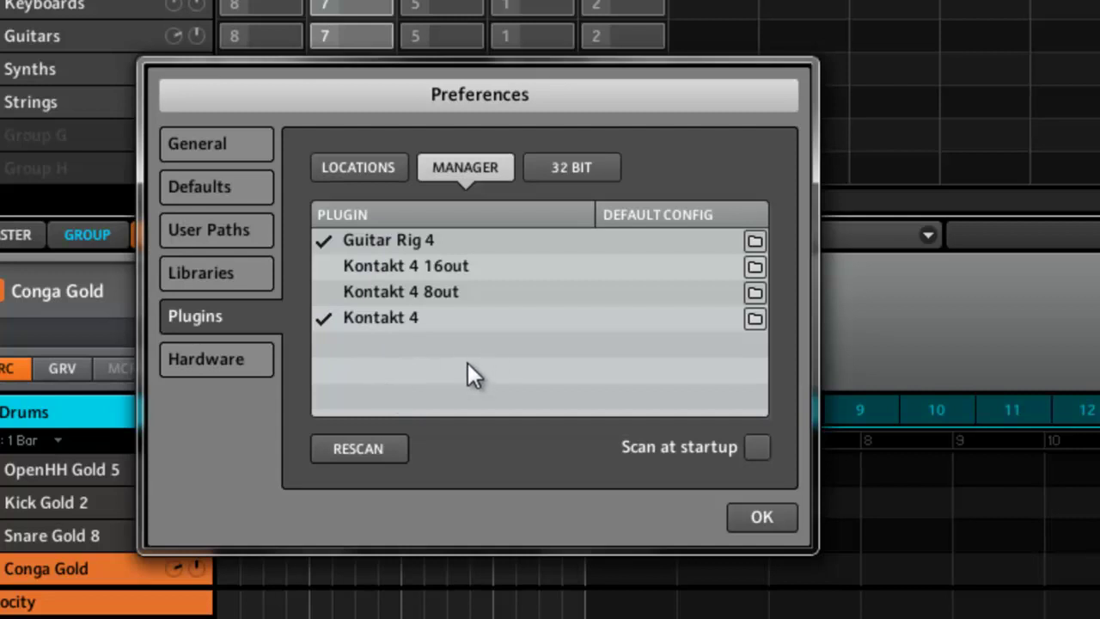
{"action": "left_click", "coordinate": [573, 172]}
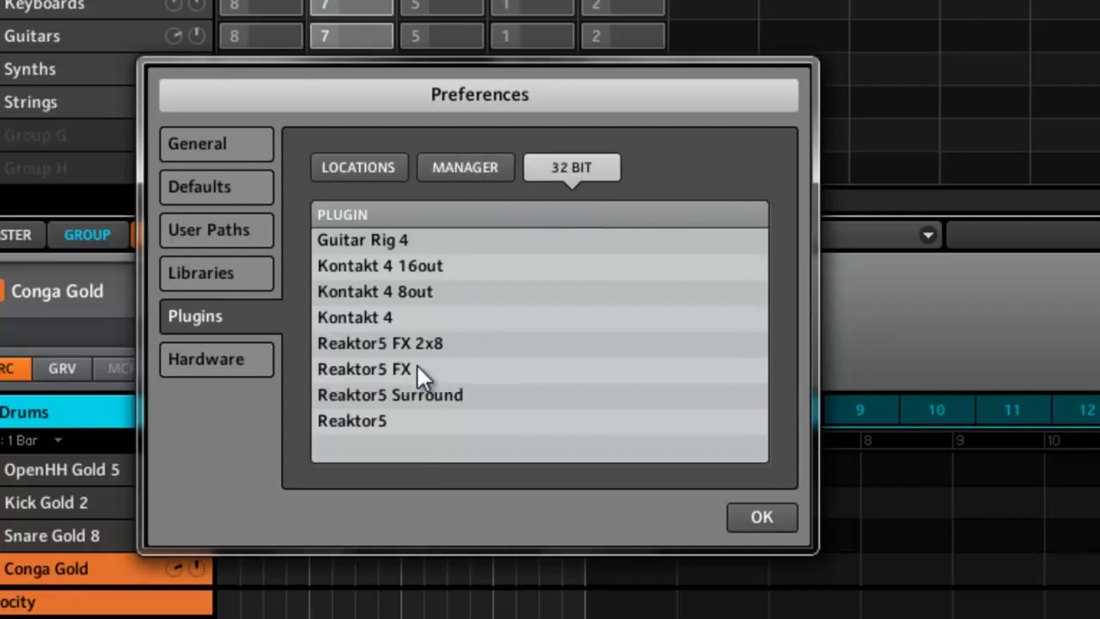
{"action": "left_click", "coordinate": [444, 180]}
{"action": "left_click", "coordinate": [747, 519]}
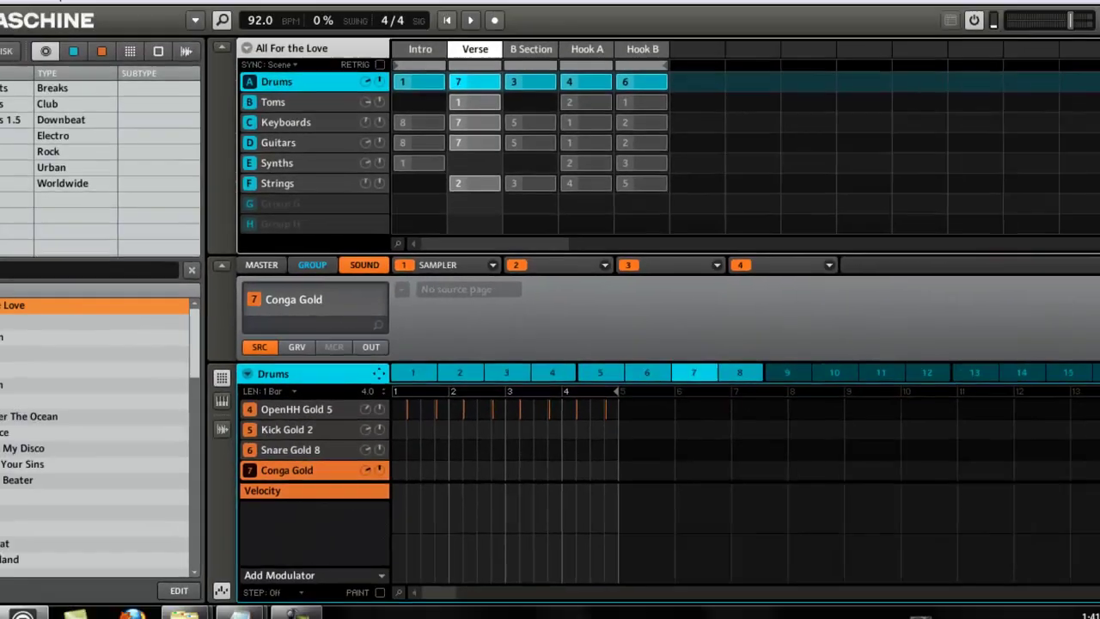
Start a new empty Maschine project with Ctrl+N
{"action": "key", "text": "alt+f"}
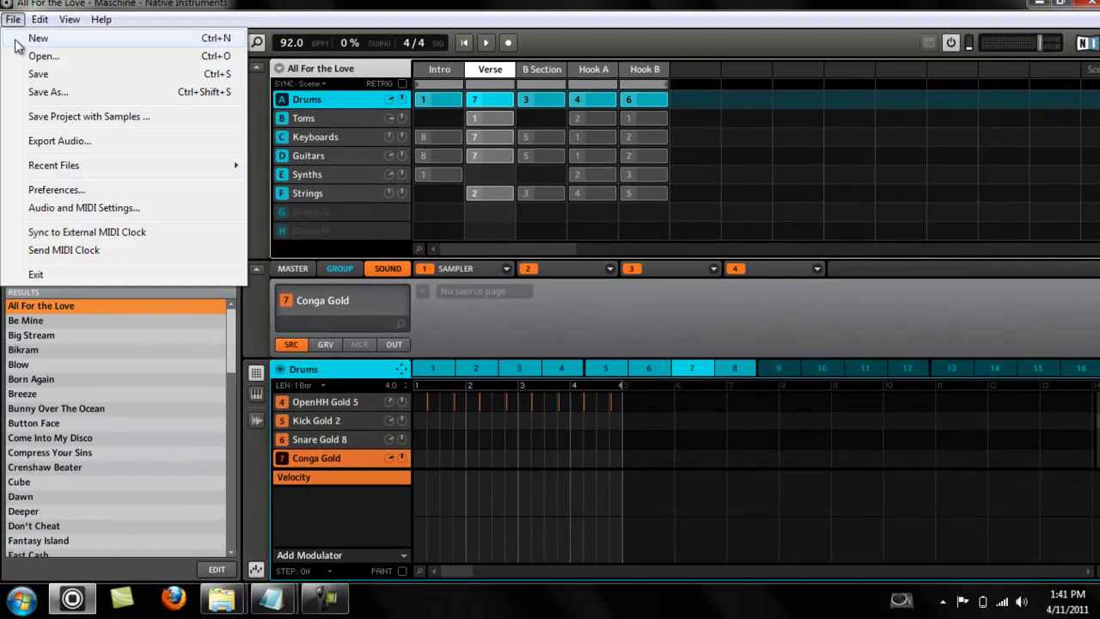
{"action": "key", "text": "Escape"}
{"action": "key", "text": "ctrl+n"}
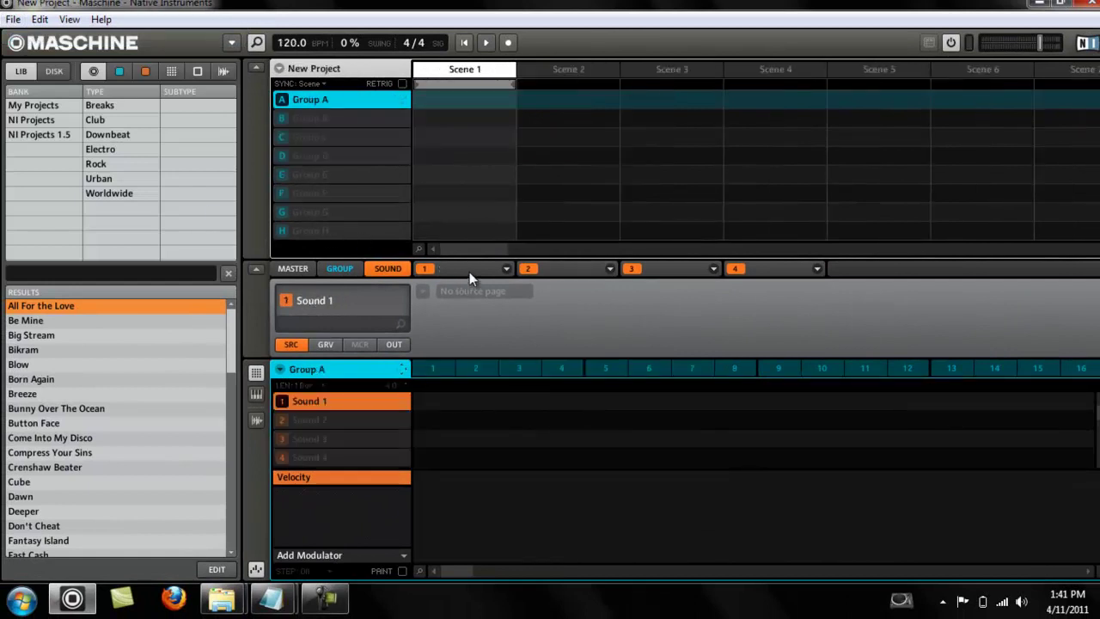
Load Kontakt 4 on Sound 1 with the Abbey Road 60s Drums Early 60s Kit Vintage
{"action": "left_click", "coordinate": [504, 269]}
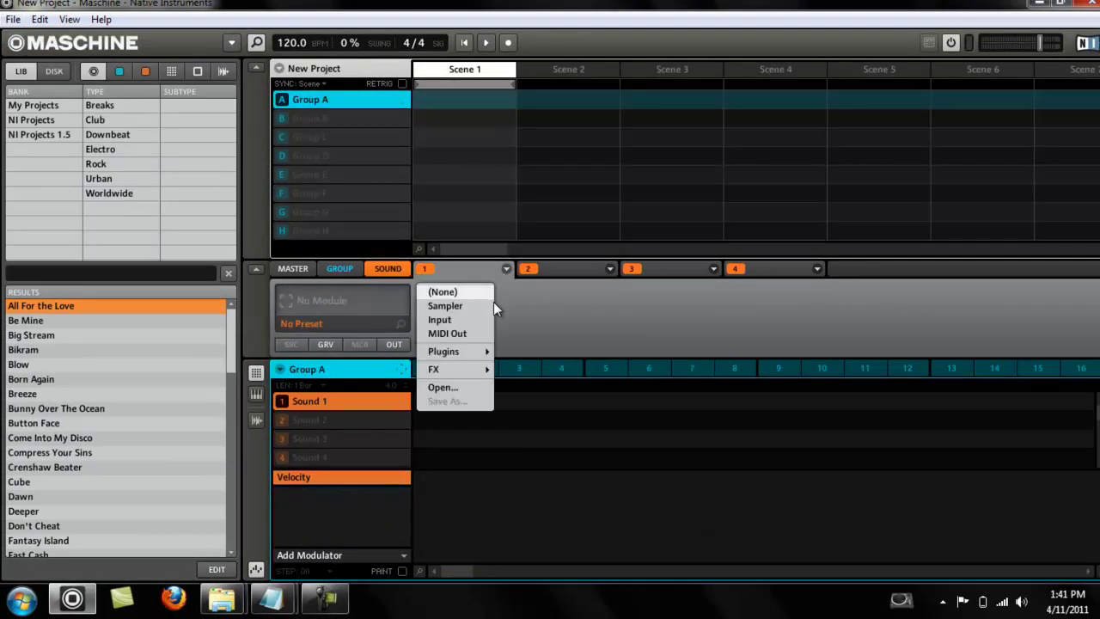
{"action": "mouse_move", "coordinate": [474, 353]}
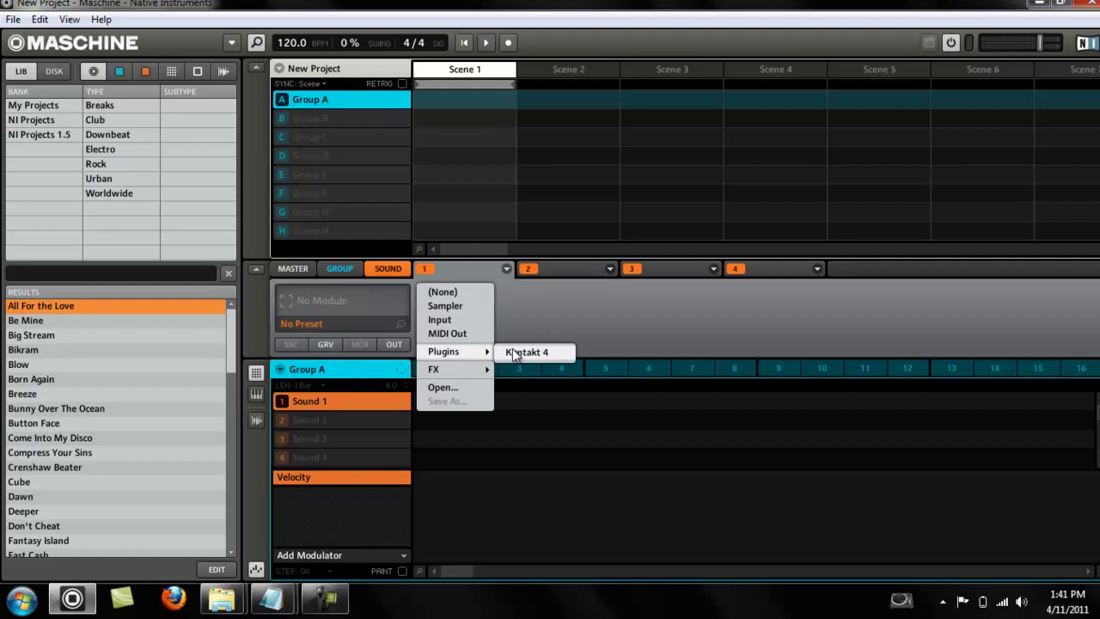
{"action": "left_click", "coordinate": [513, 353]}
{"action": "left_click", "coordinate": [340, 299]}
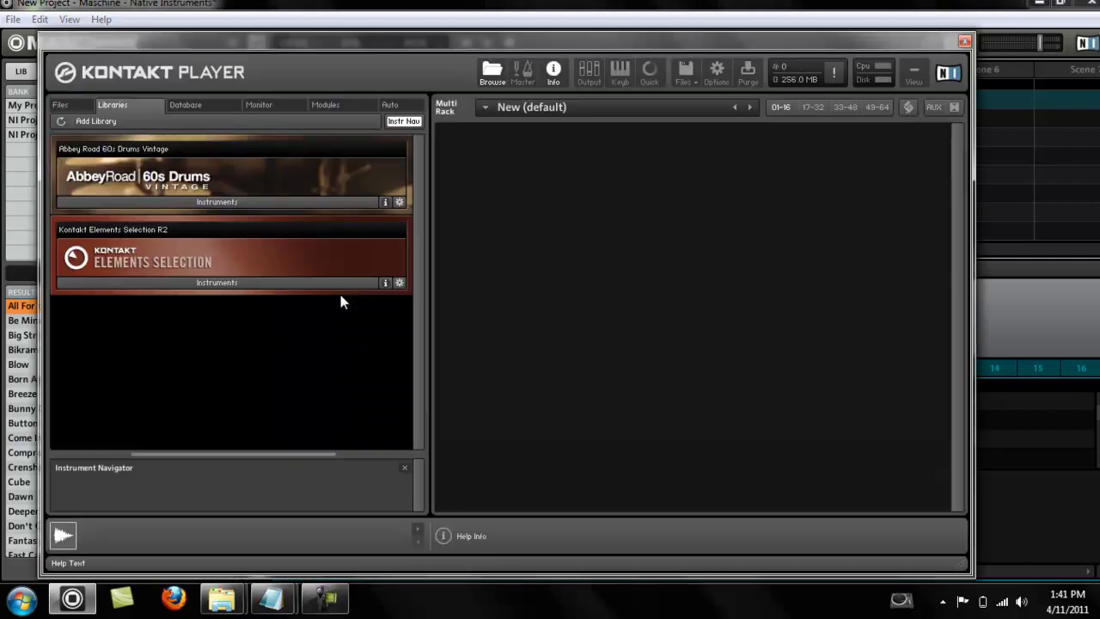
{"action": "left_click", "coordinate": [156, 201]}
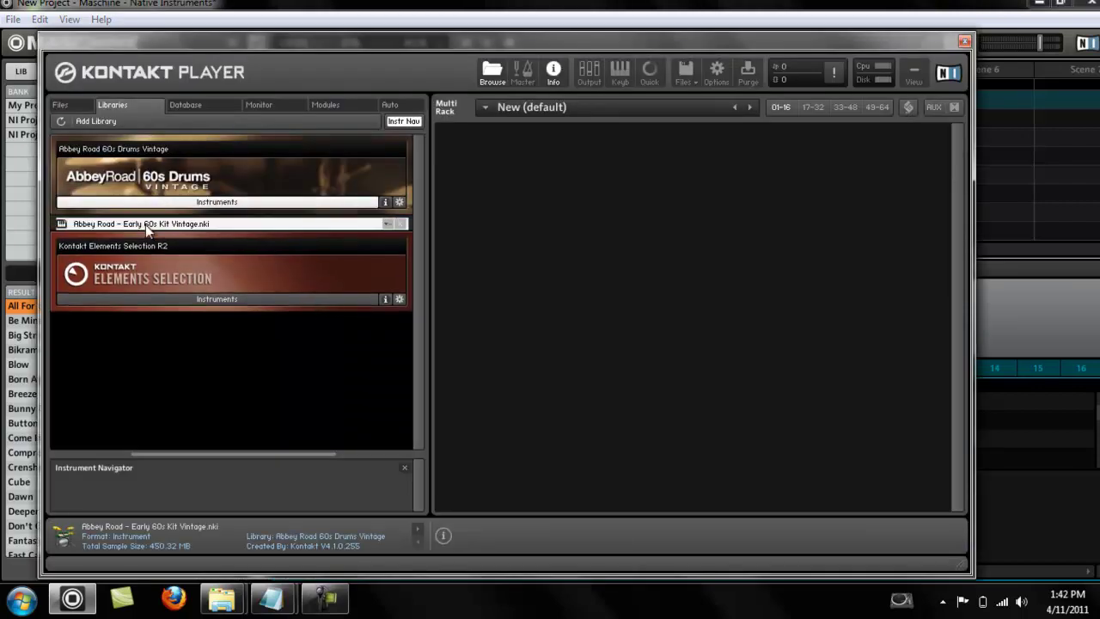
{"action": "left_click_drag", "start_coordinate": [145, 224], "coordinate": [612, 186]}
{"action": "left_click", "coordinate": [965, 41]}
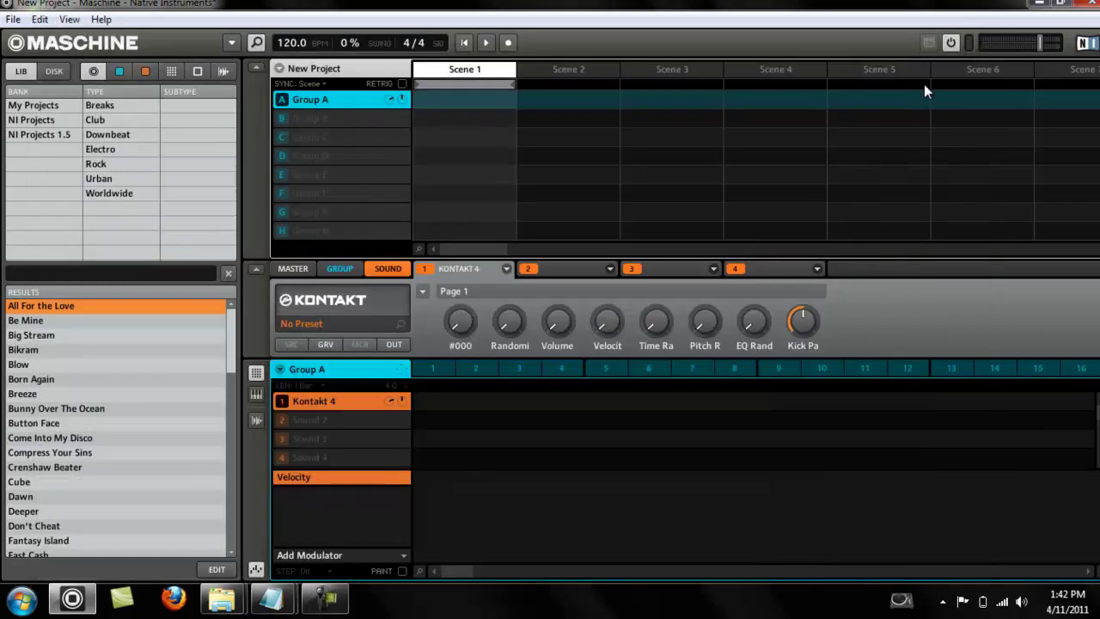
Load Kontakt 4 on Sound 2 with HandySound.nki from Vintage > Electronic Toys
{"action": "left_click", "coordinate": [348, 421]}
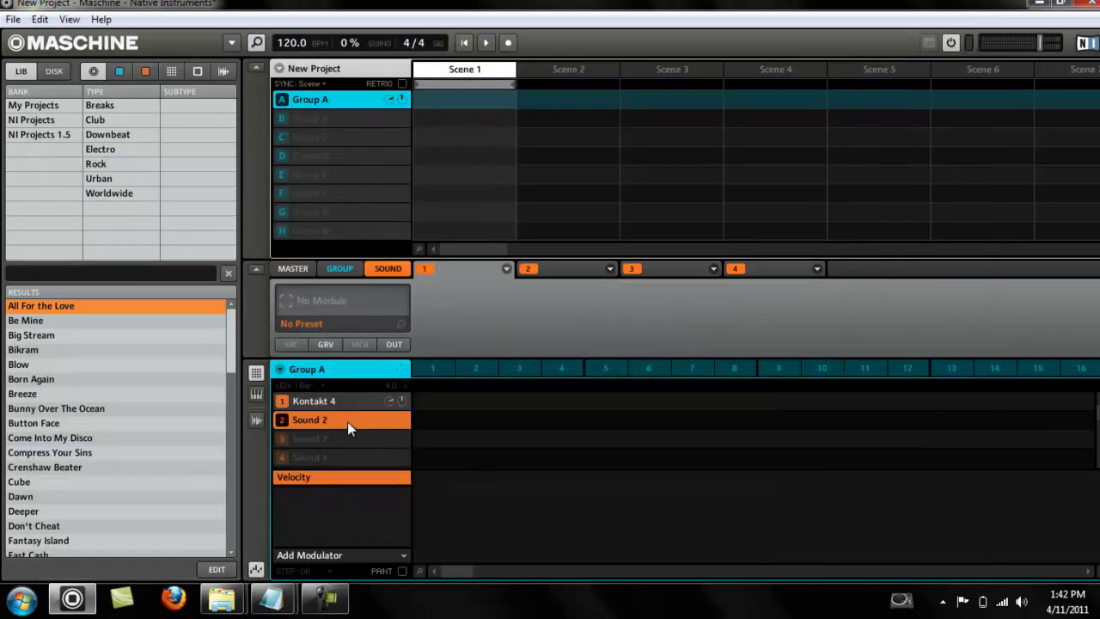
{"action": "left_click", "coordinate": [507, 269]}
{"action": "mouse_move", "coordinate": [473, 352]}
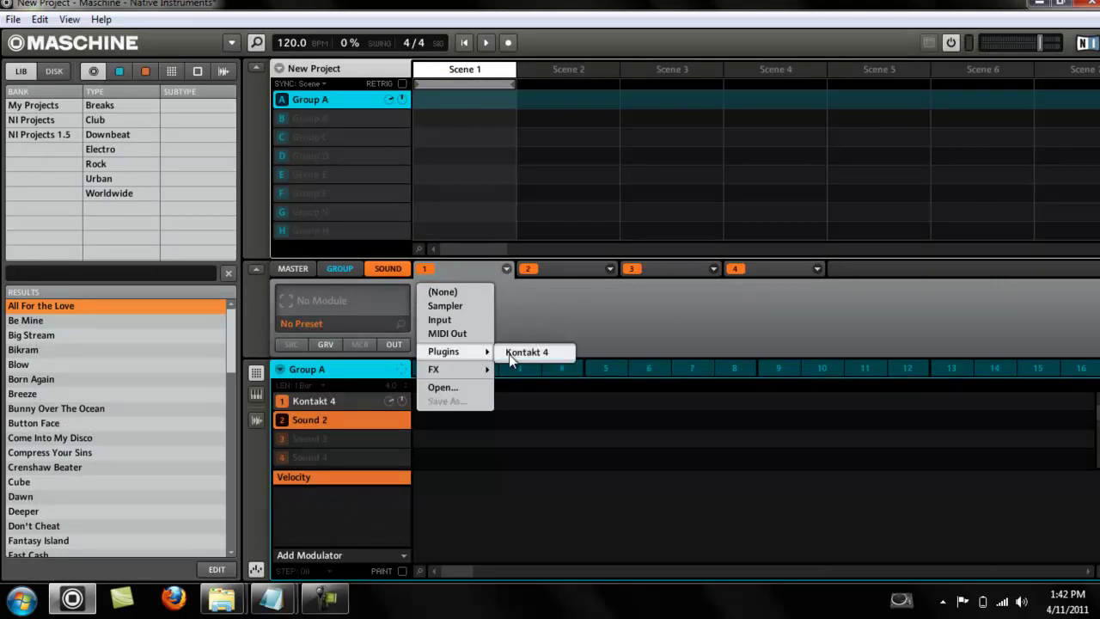
{"action": "left_click", "coordinate": [510, 354]}
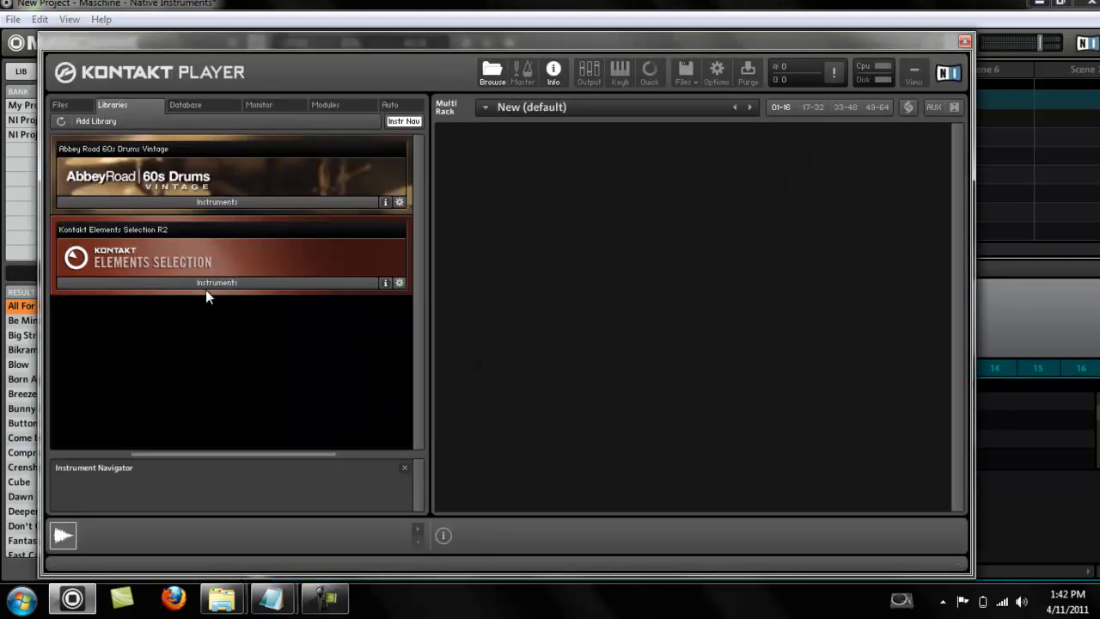
{"action": "left_click", "coordinate": [206, 284]}
{"action": "double_click", "coordinate": [129, 305]}
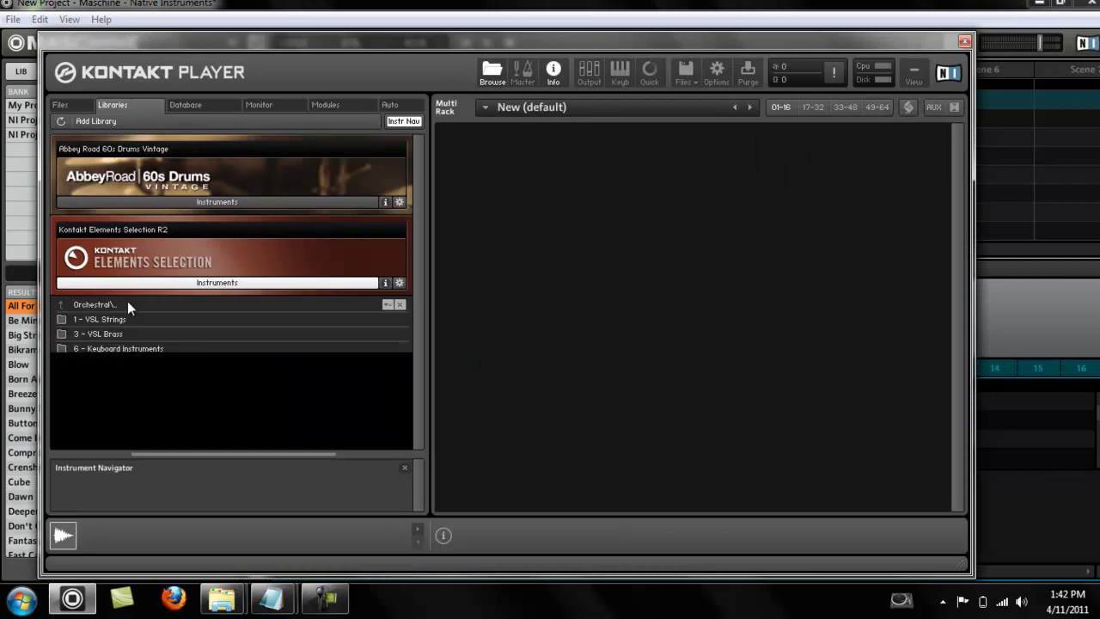
{"action": "double_click", "coordinate": [127, 304]}
{"action": "double_click", "coordinate": [122, 364]}
{"action": "double_click", "coordinate": [119, 327]}
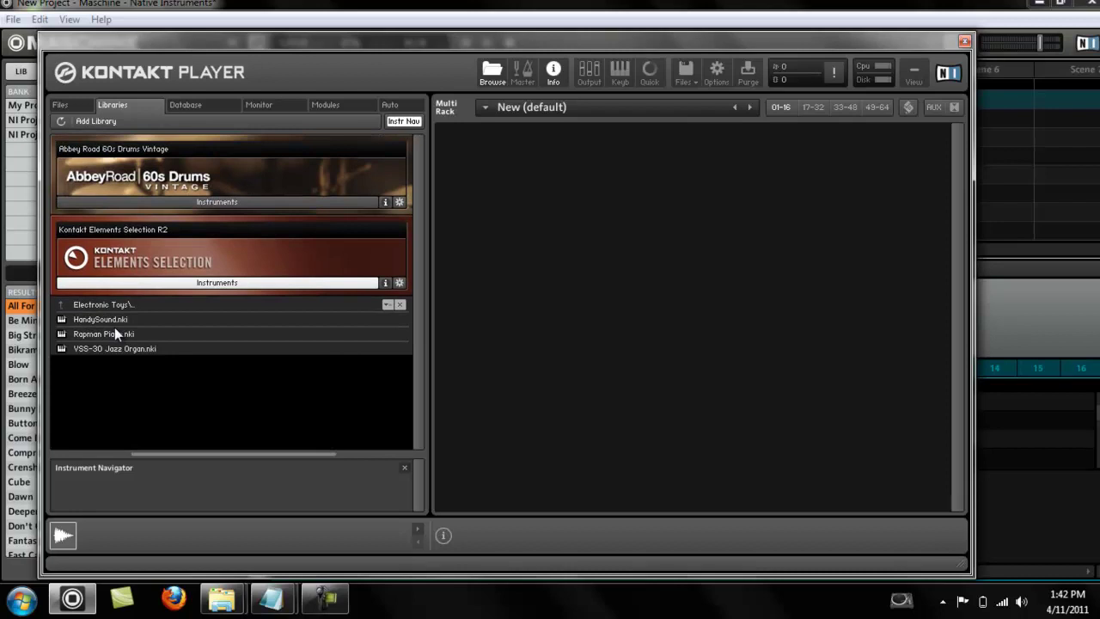
{"action": "left_click_drag", "start_coordinate": [114, 323], "coordinate": [474, 218]}
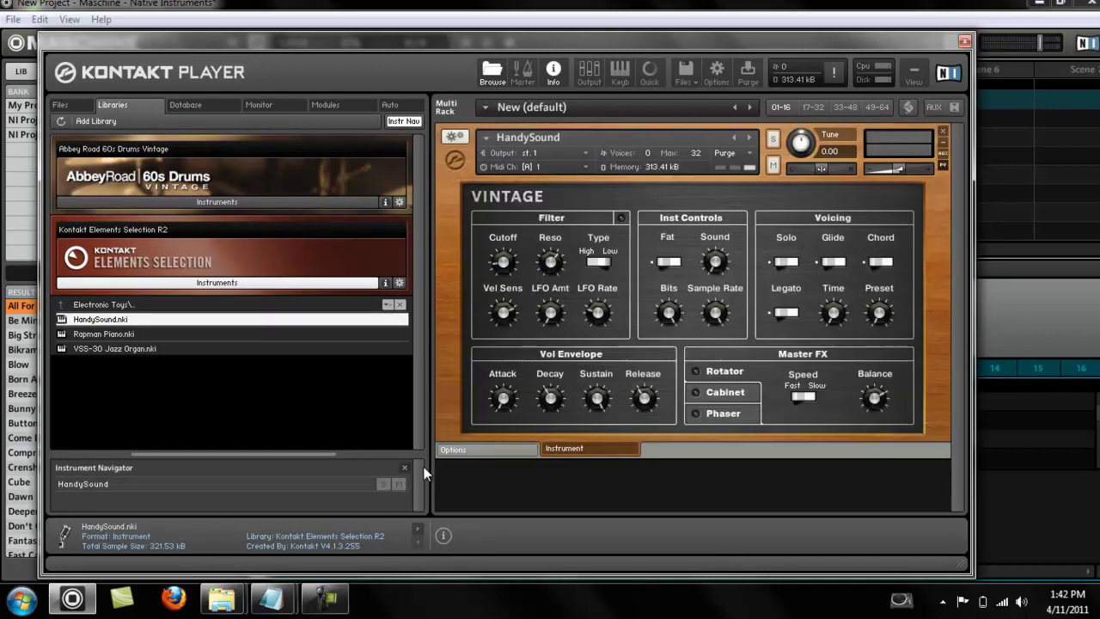
{"action": "left_click", "coordinate": [964, 40]}
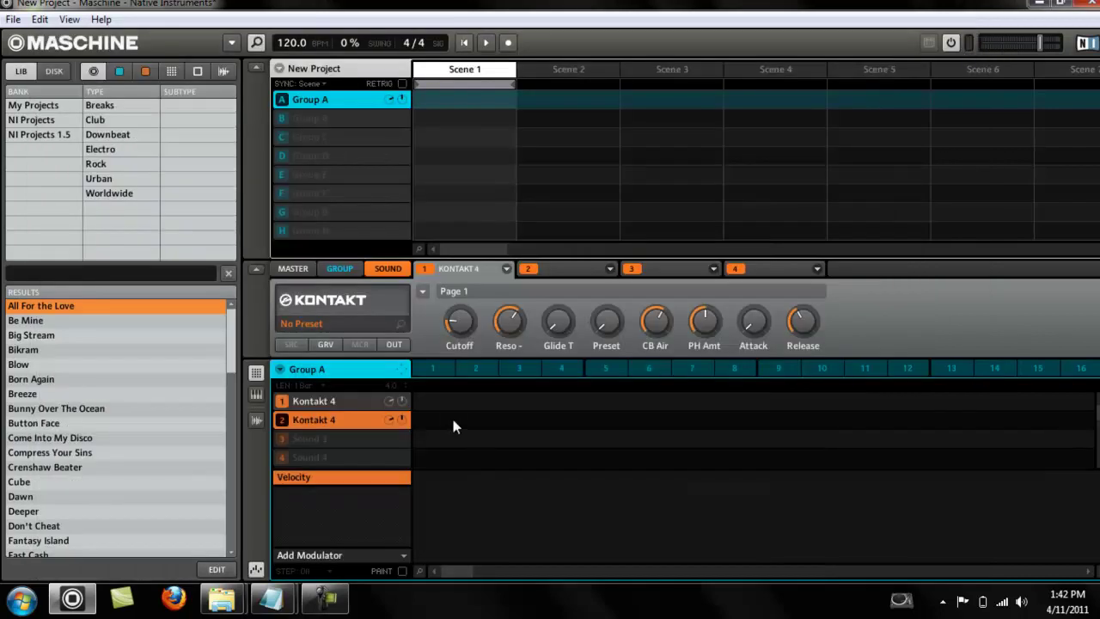
{"action": "left_click", "coordinate": [567, 272]}
{"action": "left_click", "coordinate": [610, 269]}
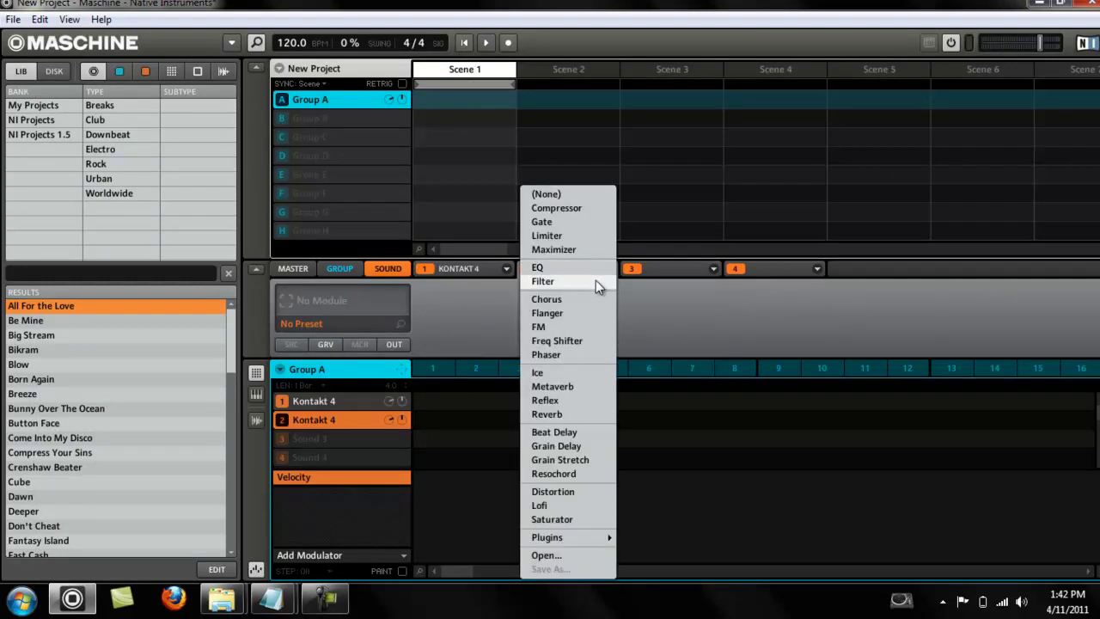
{"action": "mouse_move", "coordinate": [590, 543]}
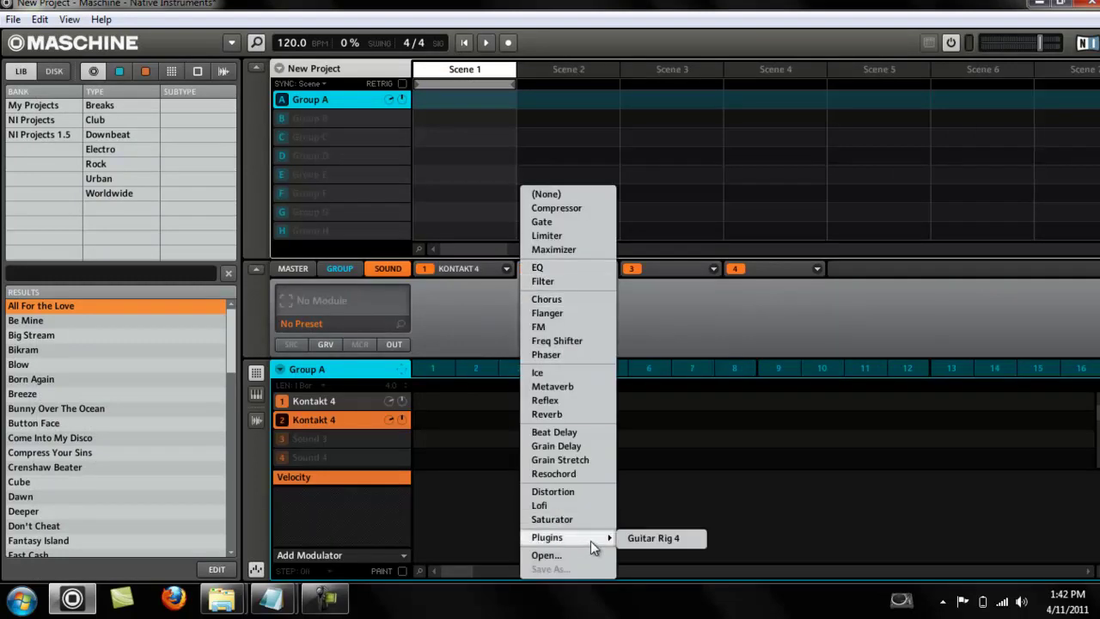
{"action": "left_click", "coordinate": [641, 540]}
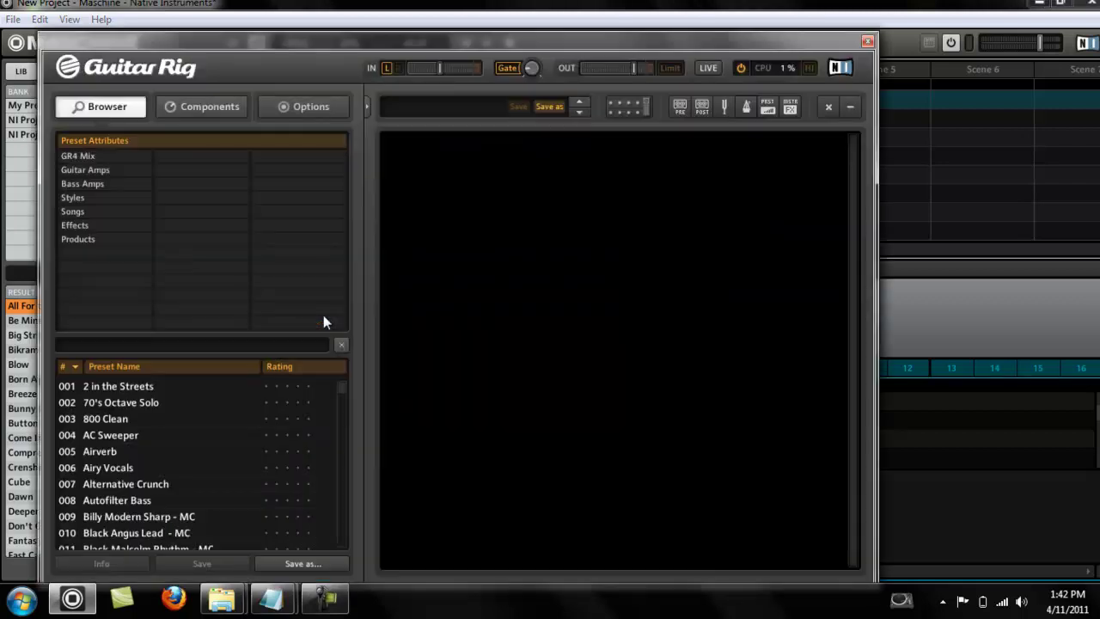
{"action": "left_click", "coordinate": [867, 41]}
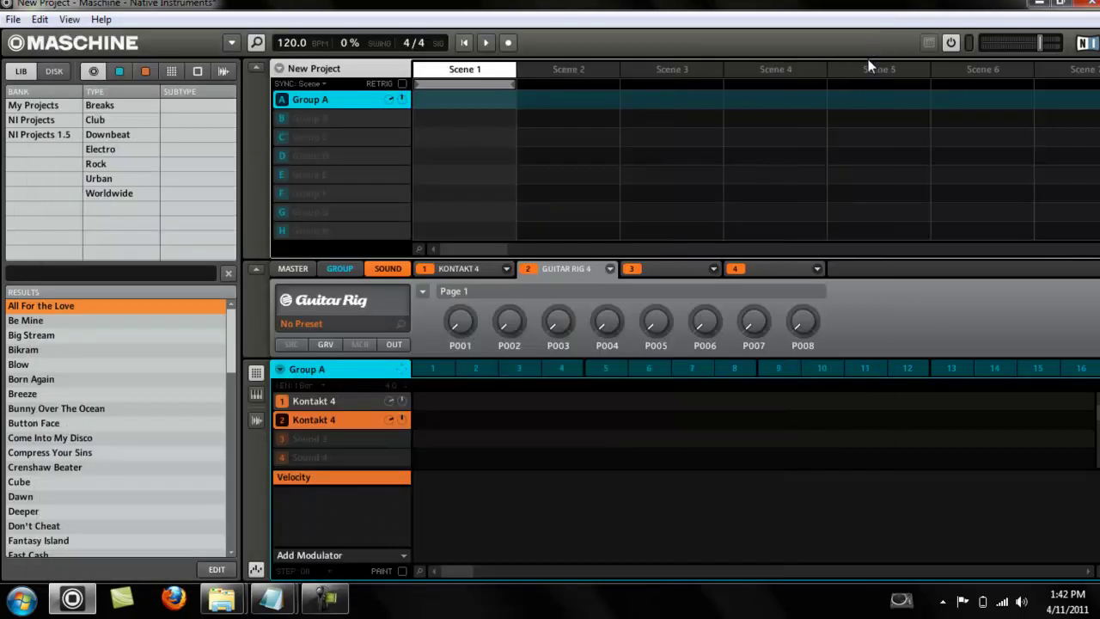
{"action": "left_click", "coordinate": [610, 269]}
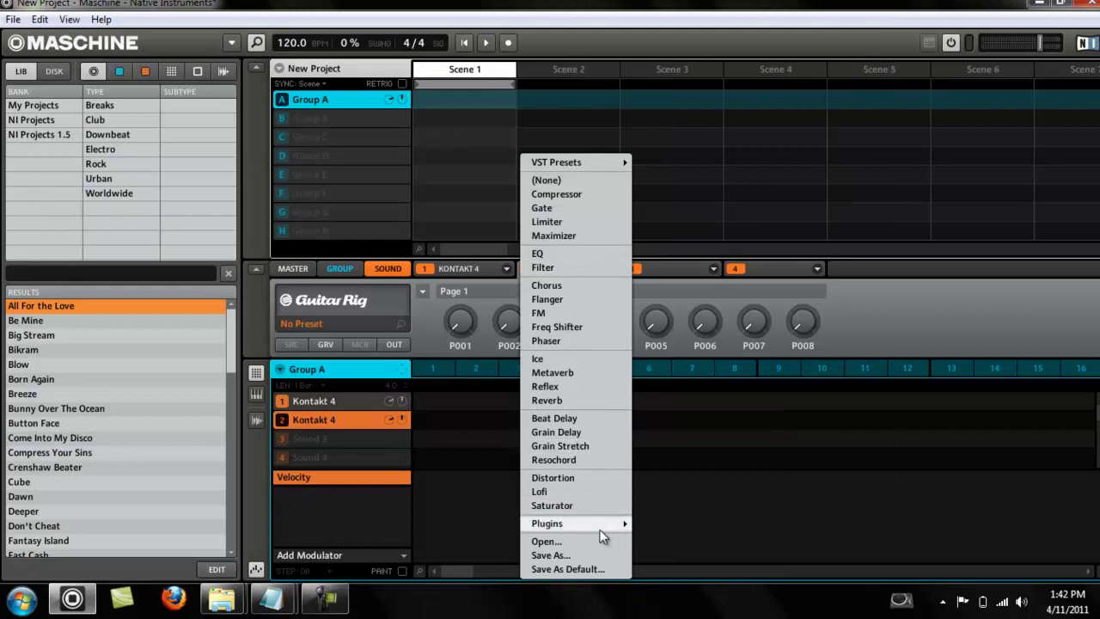
{"action": "mouse_move", "coordinate": [600, 526]}
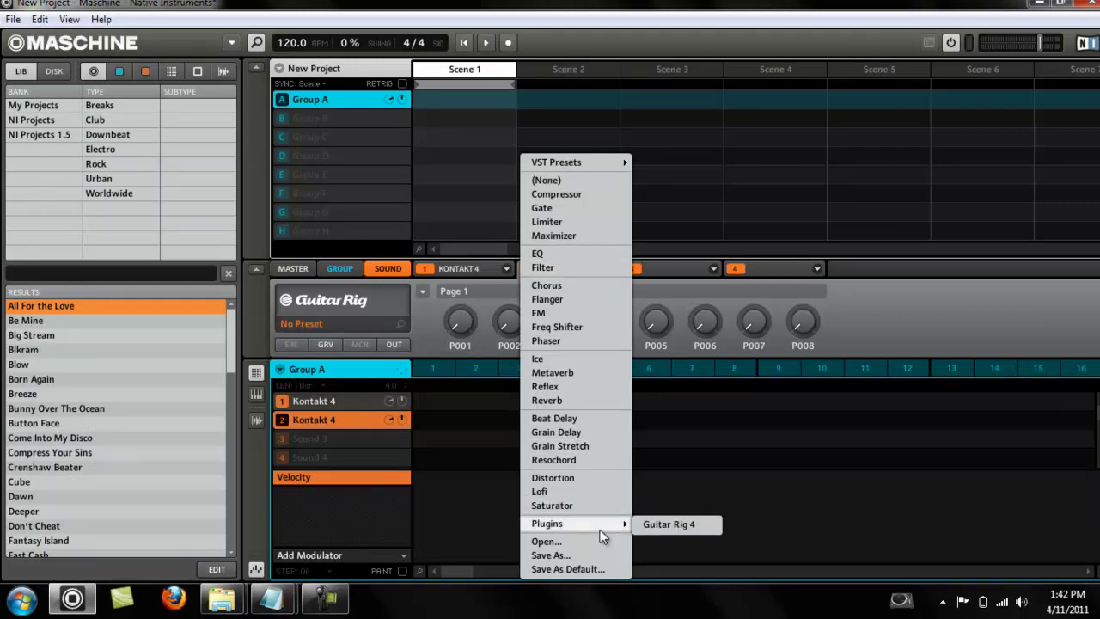
{"action": "left_click", "coordinate": [586, 183]}
{"action": "left_click", "coordinate": [464, 269]}
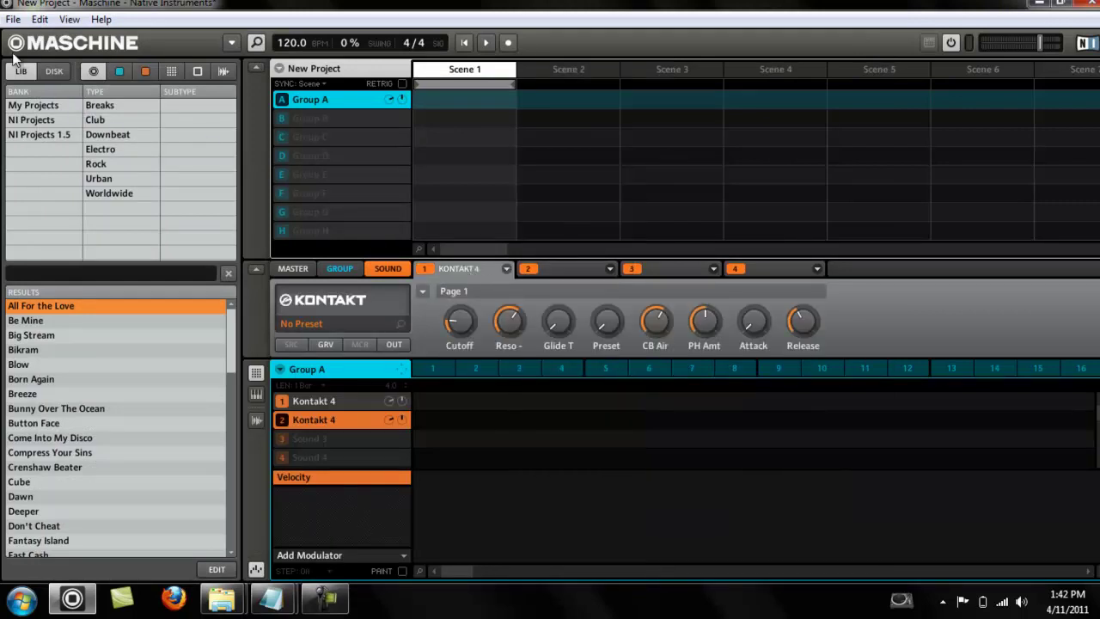
Check the C:\Plugins location and the Manager and 32 Bit plugin lists, then confirm to rescan
{"action": "left_click", "coordinate": [13, 20]}
{"action": "left_click", "coordinate": [51, 190]}
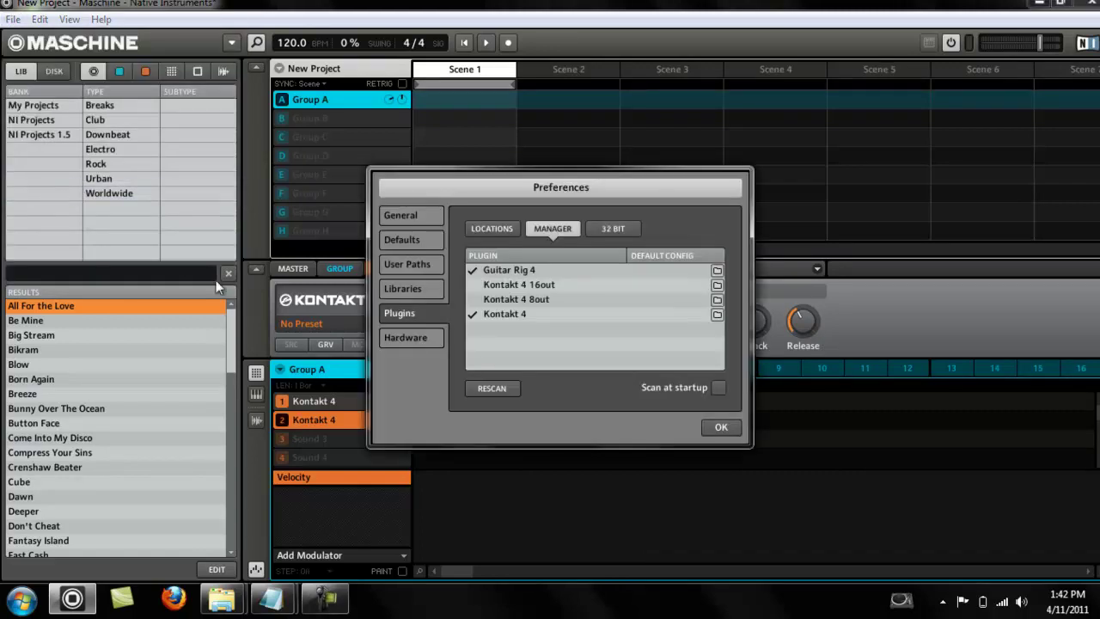
{"action": "left_click", "coordinate": [495, 229]}
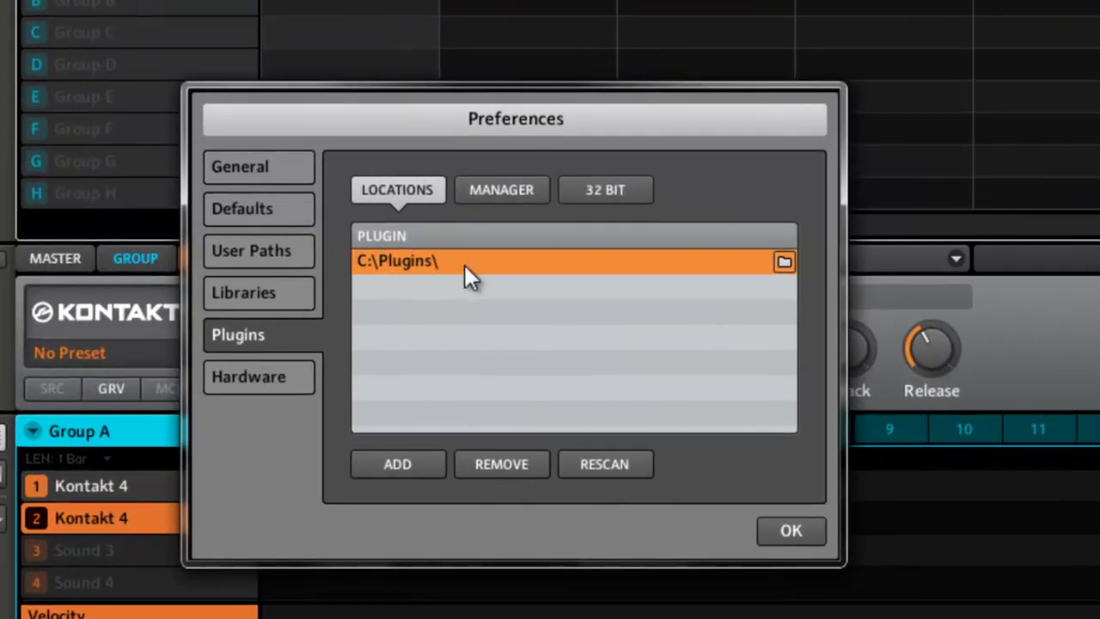
{"action": "left_click", "coordinate": [506, 191]}
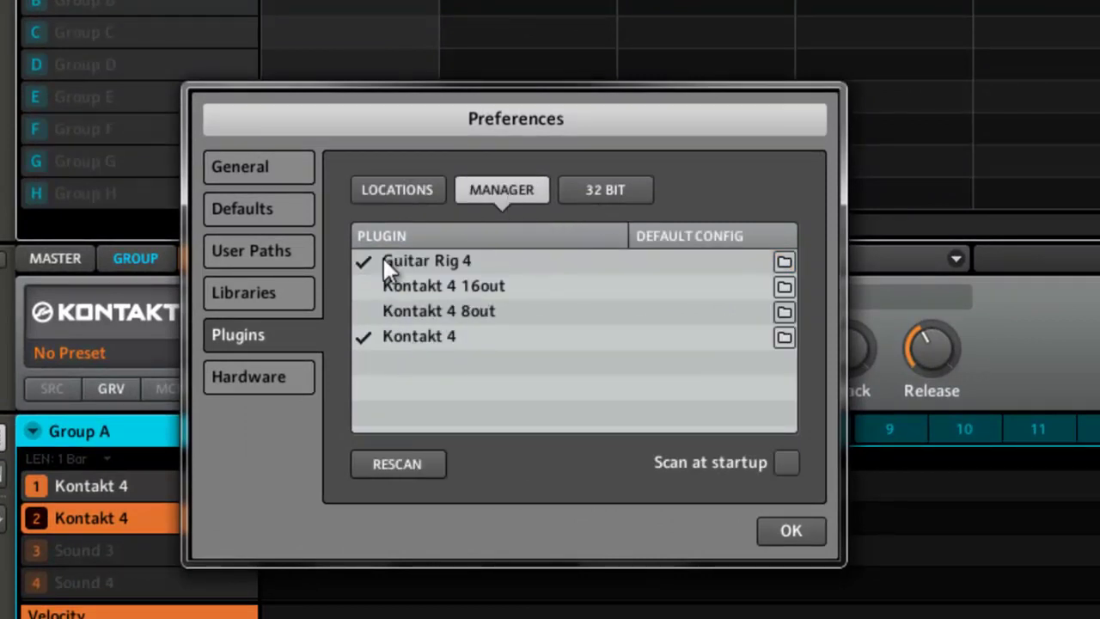
{"action": "left_click", "coordinate": [600, 199]}
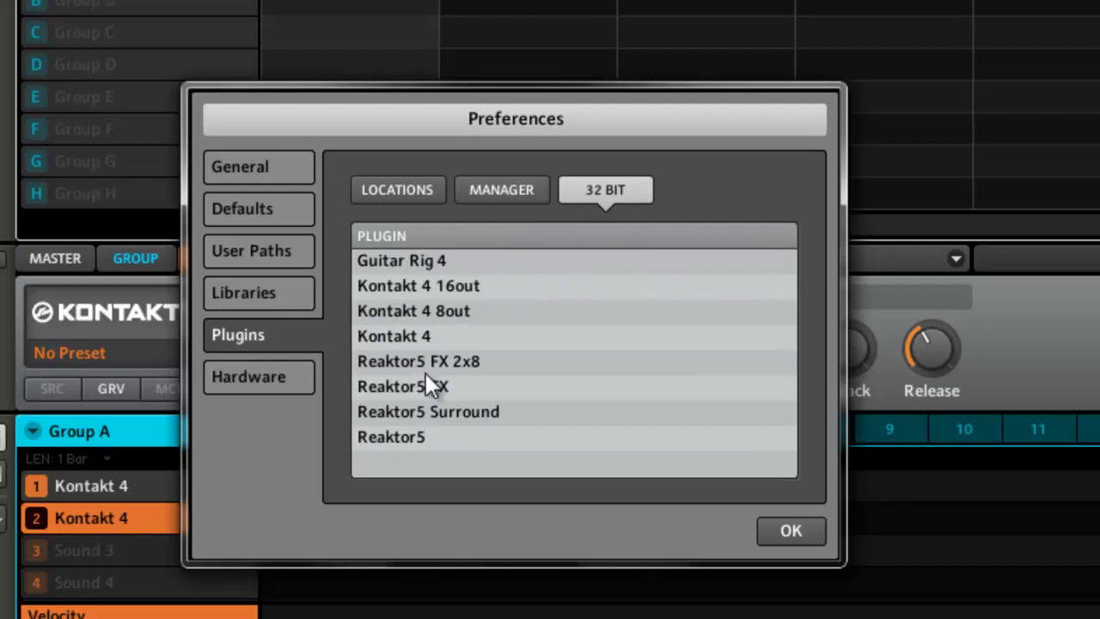
{"action": "left_click", "coordinate": [492, 193]}
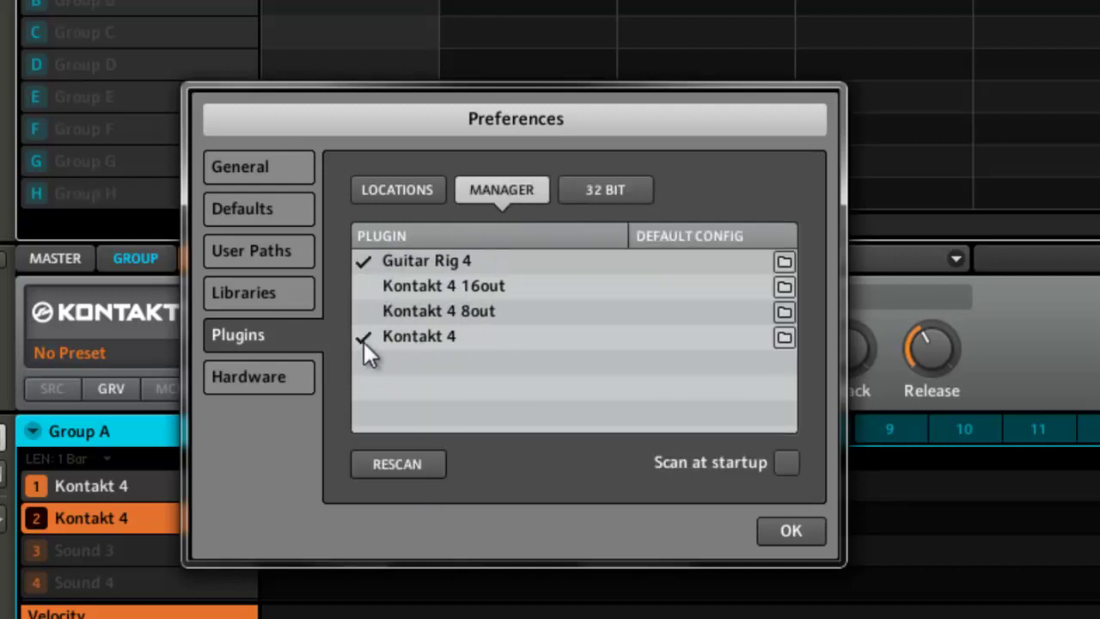
{"action": "left_click", "coordinate": [802, 528]}
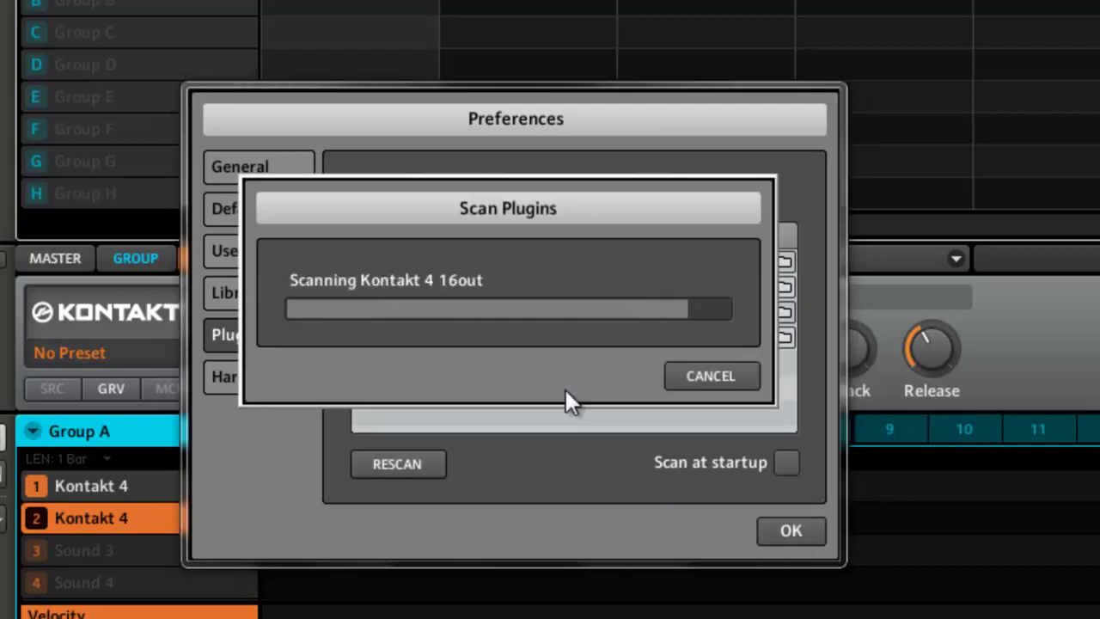